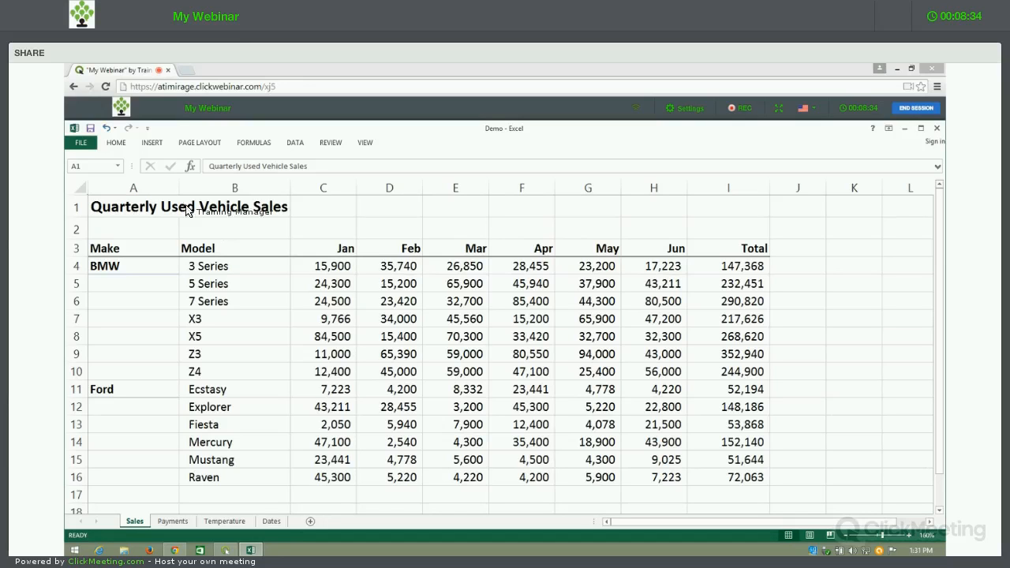
# Step: Highlight monthly sales figures in C4:H16 greater than 80000 with Green Fill with Dark Green Text
pyautogui.moveTo(323, 268); pyautogui.dragTo(665, 480)
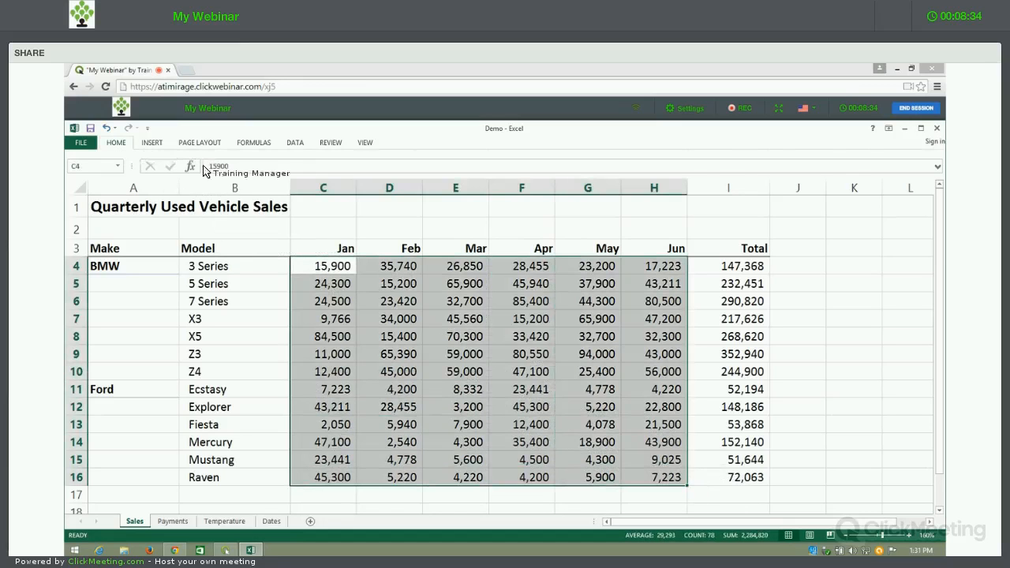
pyautogui.click(117, 144)
pyautogui.click(510, 183)
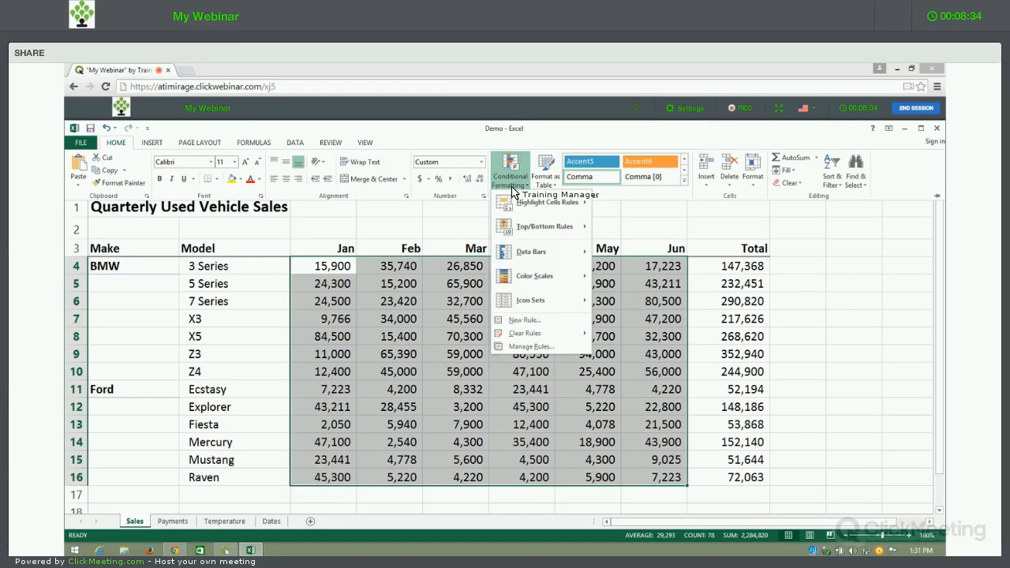
pyautogui.moveTo(529, 202)
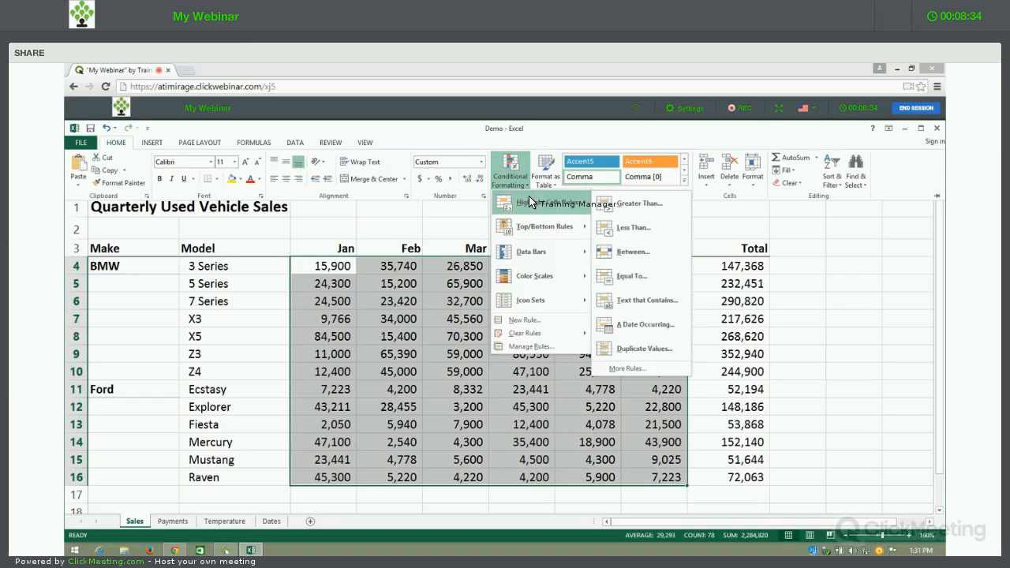
pyautogui.click(638, 204)
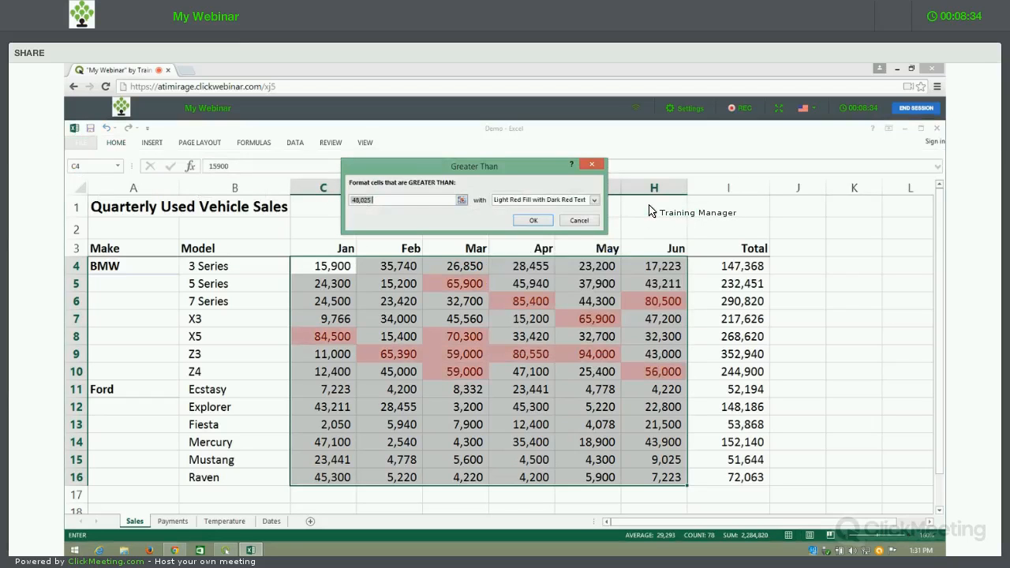
pyautogui.write('800')
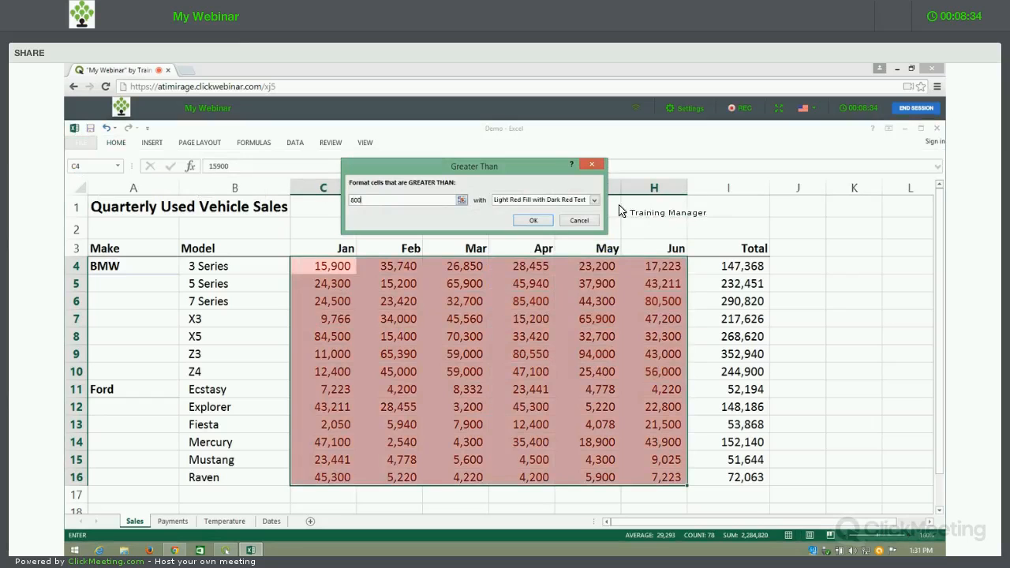
pyautogui.write('00')
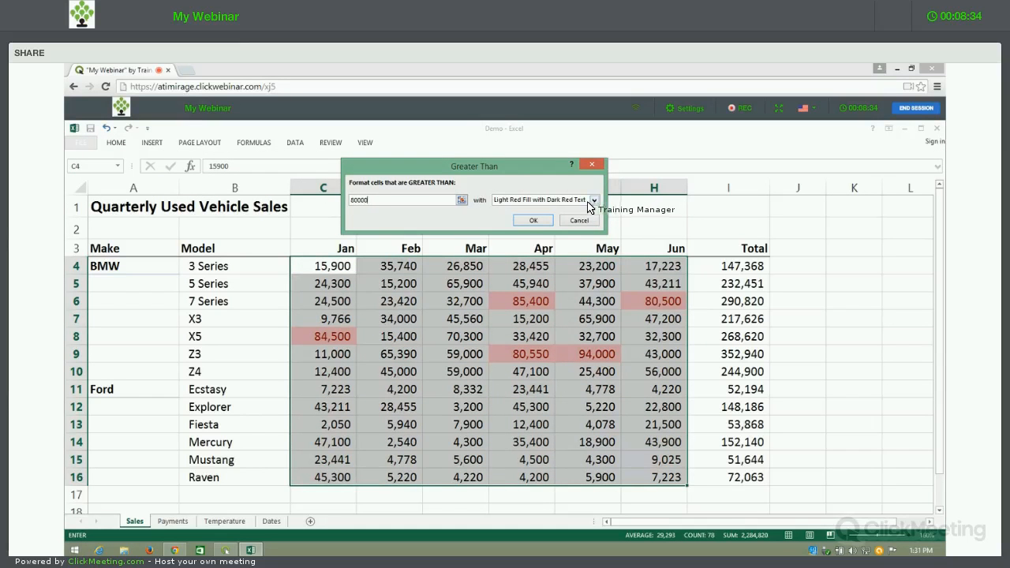
pyautogui.click(594, 200)
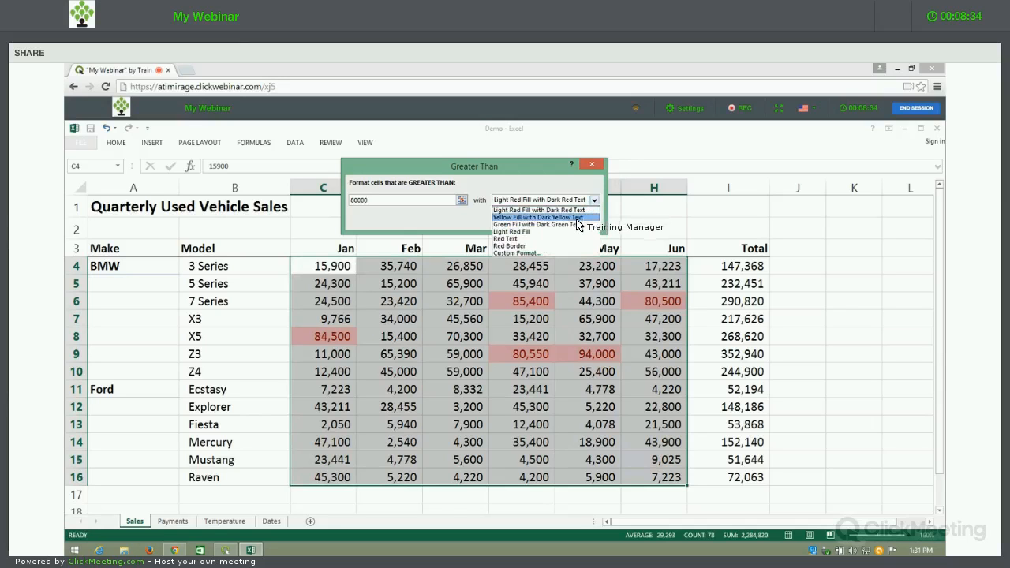
pyautogui.click(560, 225)
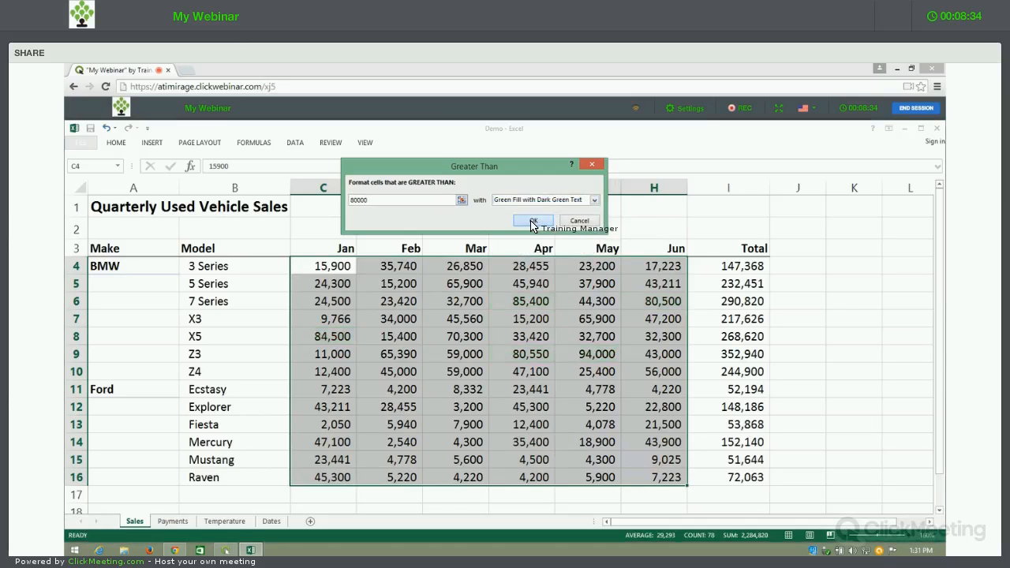
pyautogui.click(530, 222)
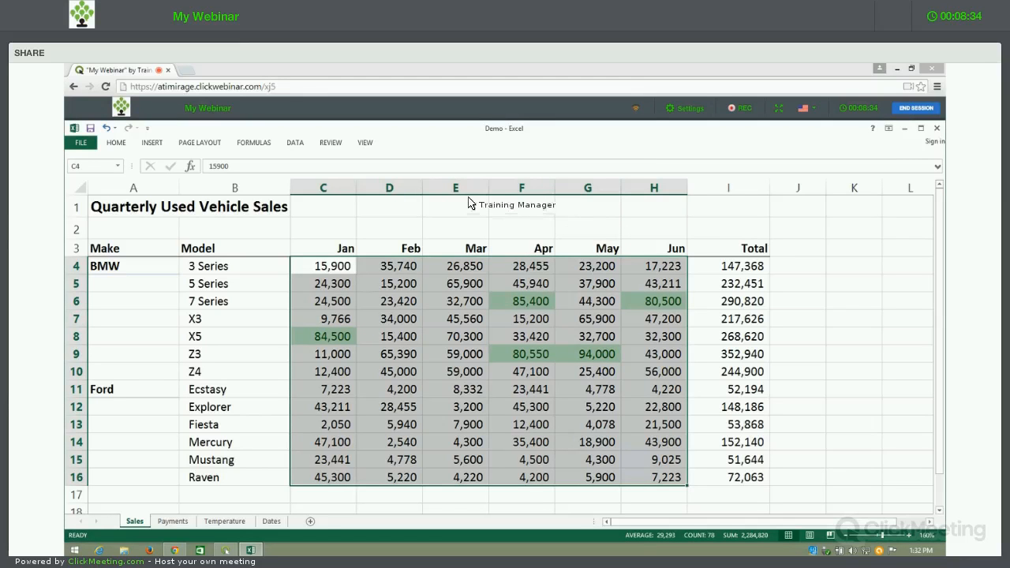
# Step: Highlight monthly sales figures in C4:H16 less than 4000 with Light Red Fill with Dark Red Text
pyautogui.click(126, 144)
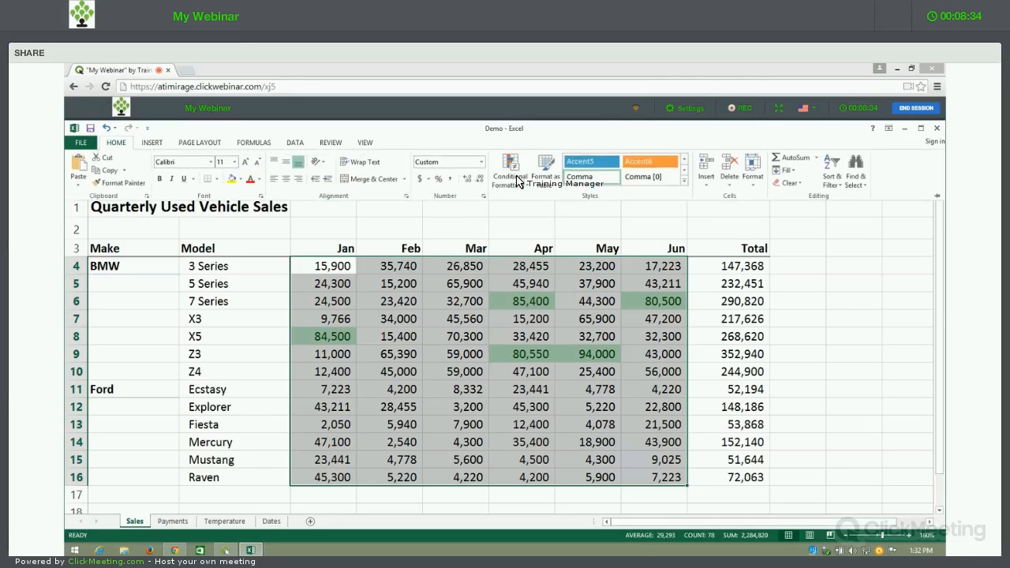
pyautogui.click(520, 183)
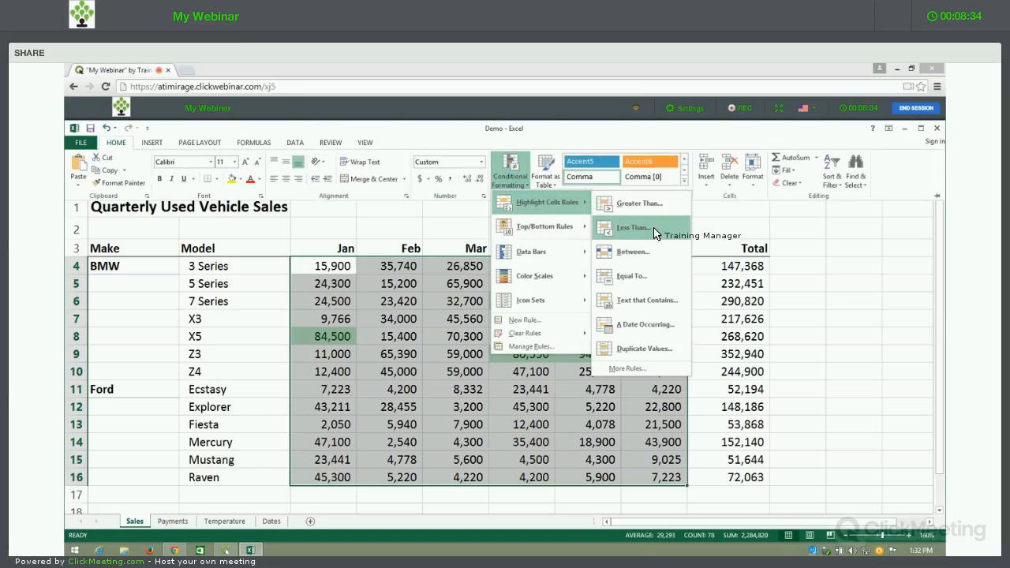
pyautogui.click(654, 233)
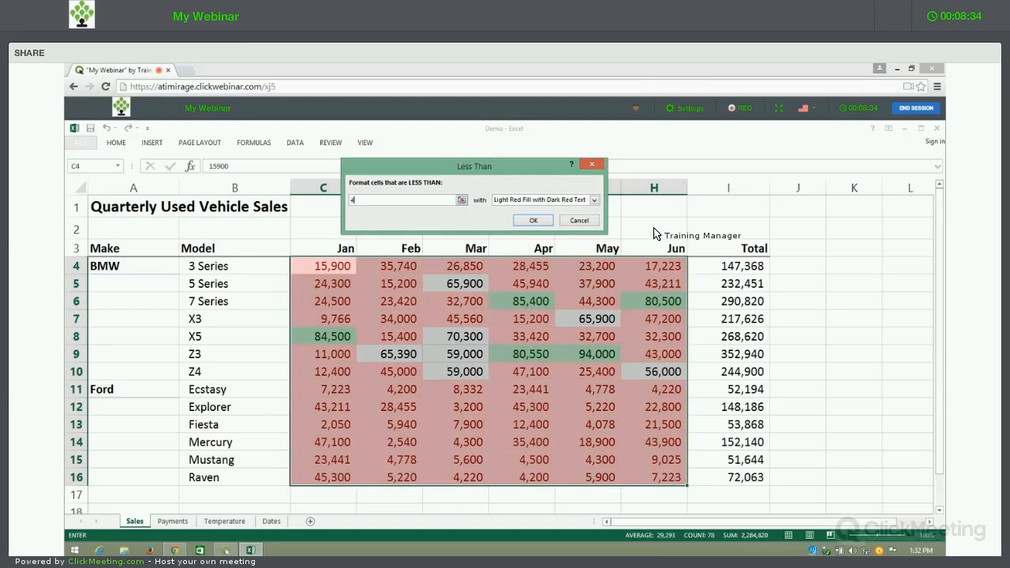
pyautogui.write('4000')
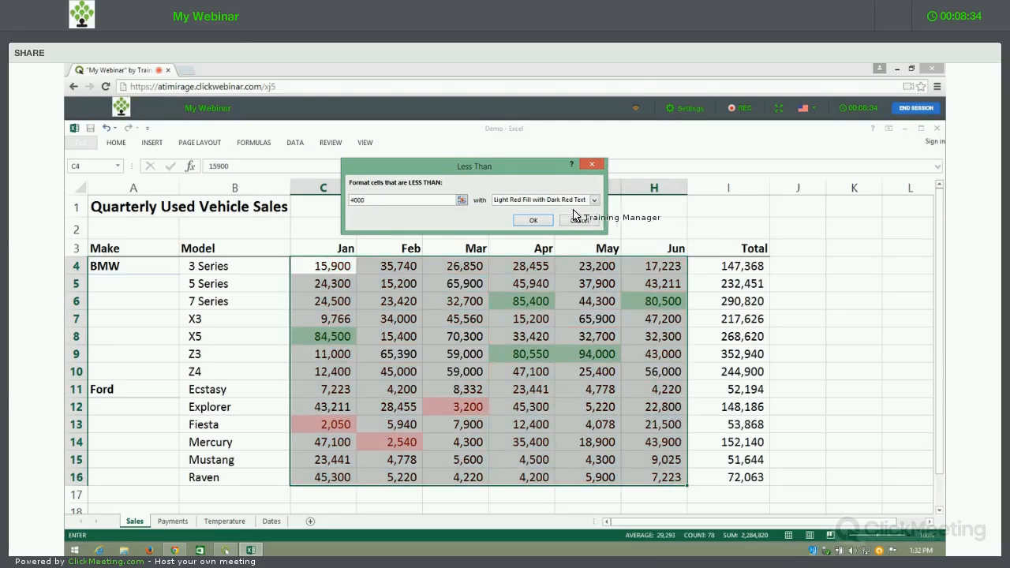
pyautogui.click(533, 223)
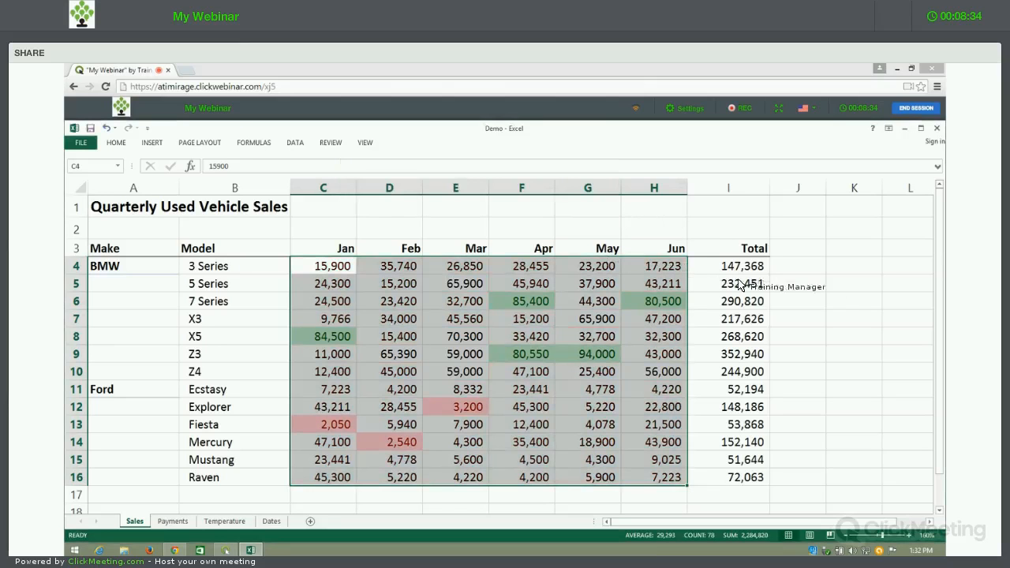
pyautogui.click(857, 270)
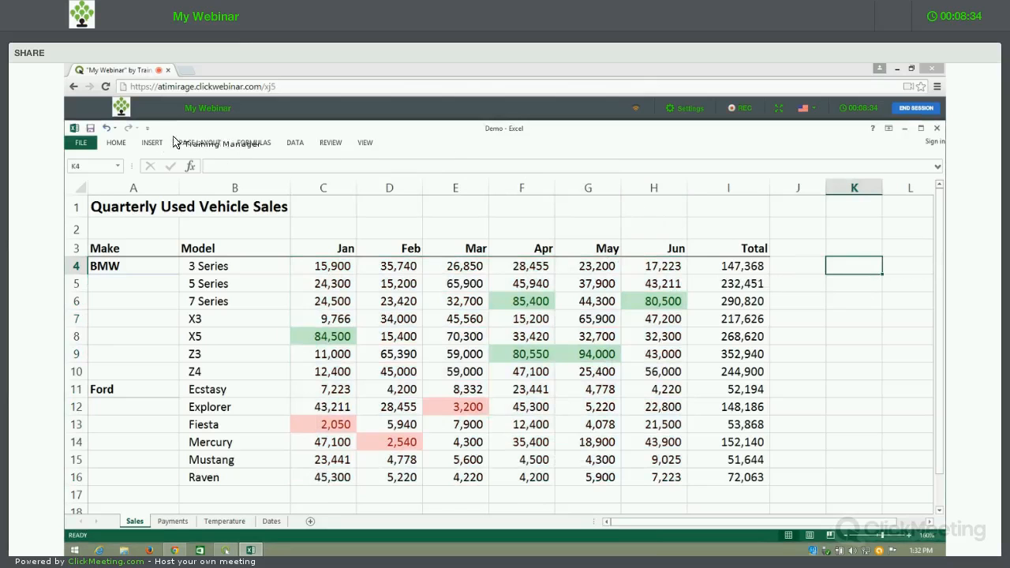
pyautogui.click(117, 143)
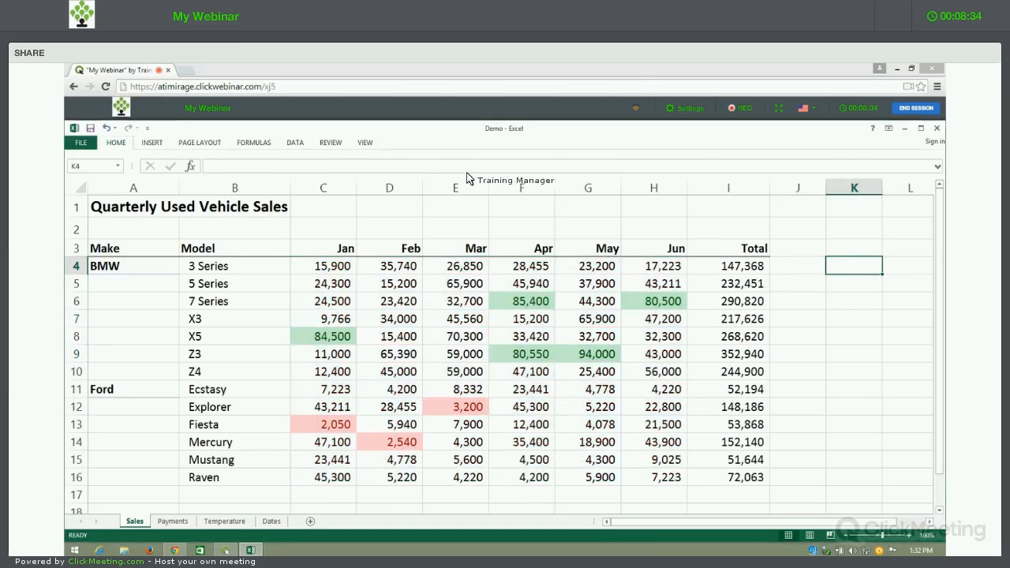
pyautogui.click(523, 182)
pyautogui.moveTo(533, 204)
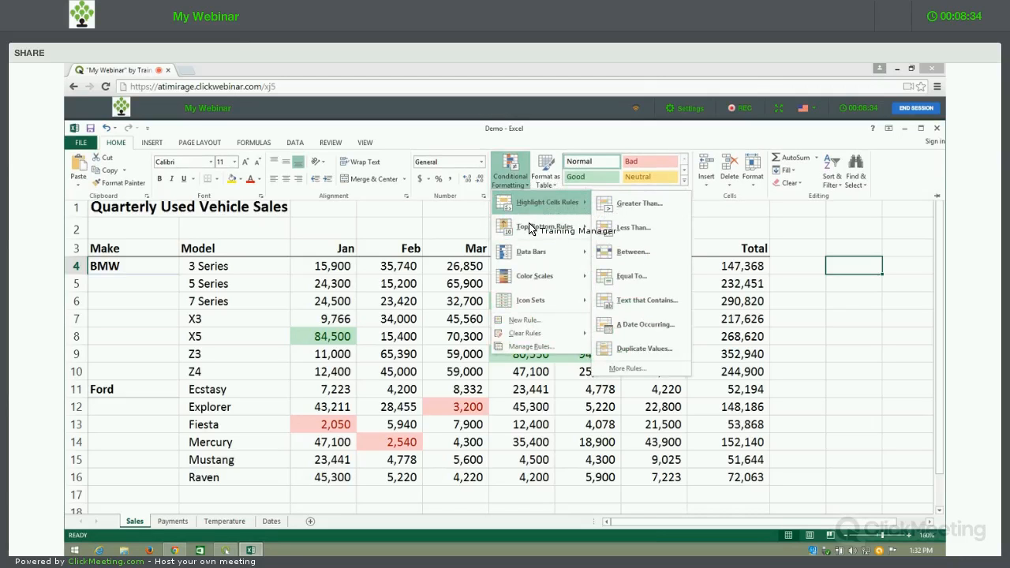
pyautogui.moveTo(530, 228)
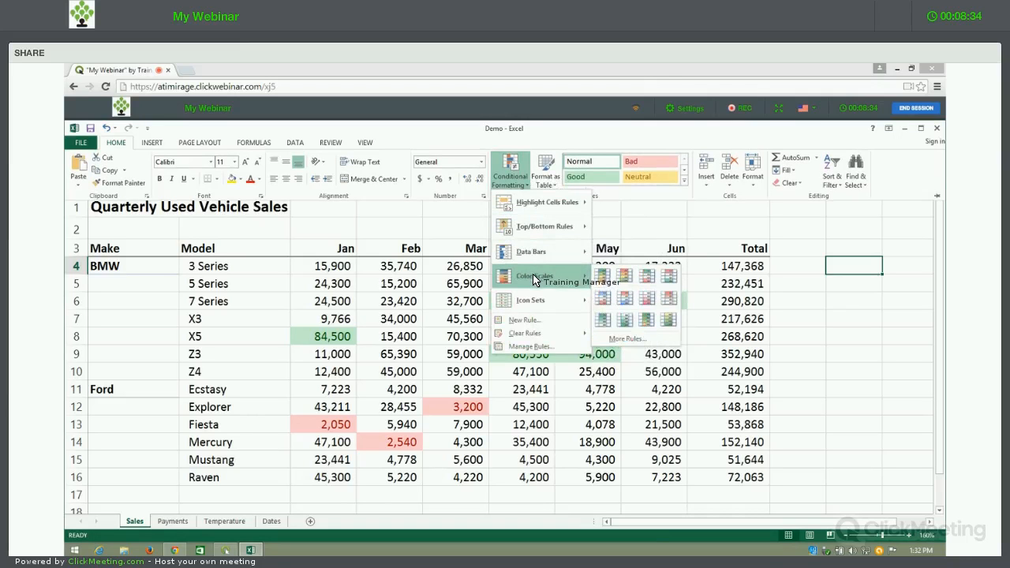
pyautogui.moveTo(538, 304)
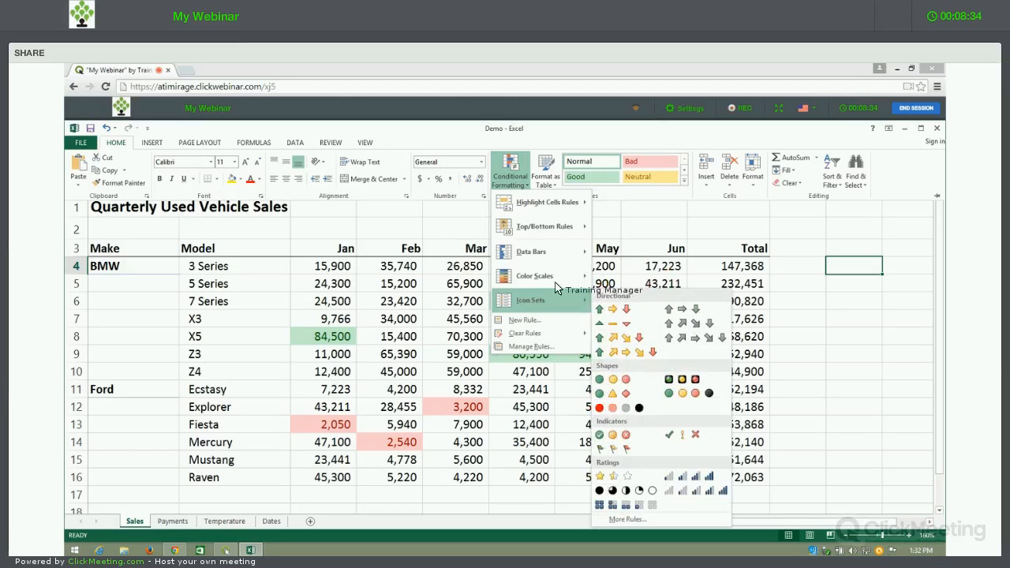
pyautogui.click(736, 278)
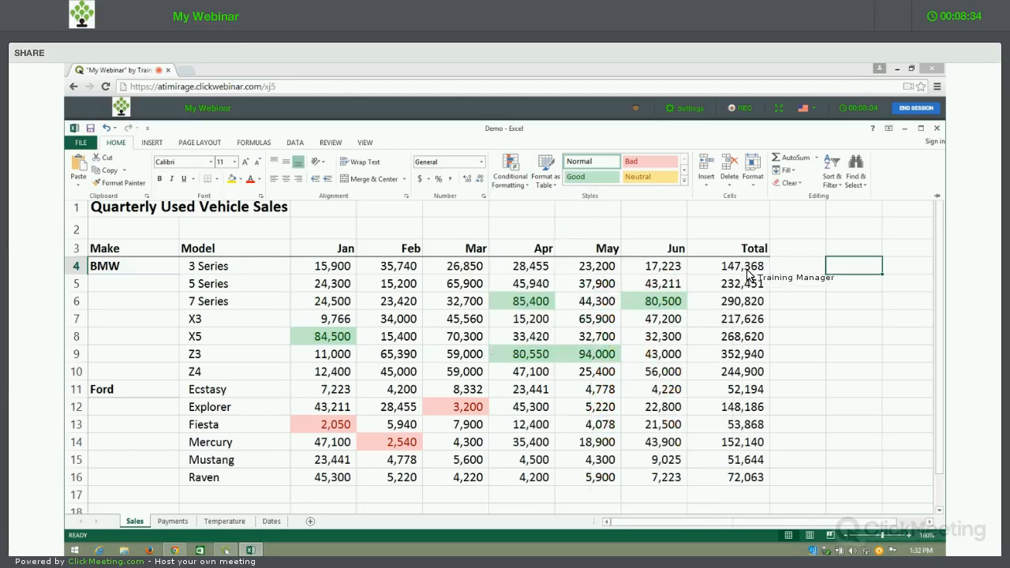
# Step: Apply blue gradient fill data bars to the Total column values in I4:I16
pyautogui.click(746, 272)
pyautogui.click(746, 270)
pyautogui.click(797, 301)
pyautogui.moveTo(746, 270); pyautogui.dragTo(747, 483)
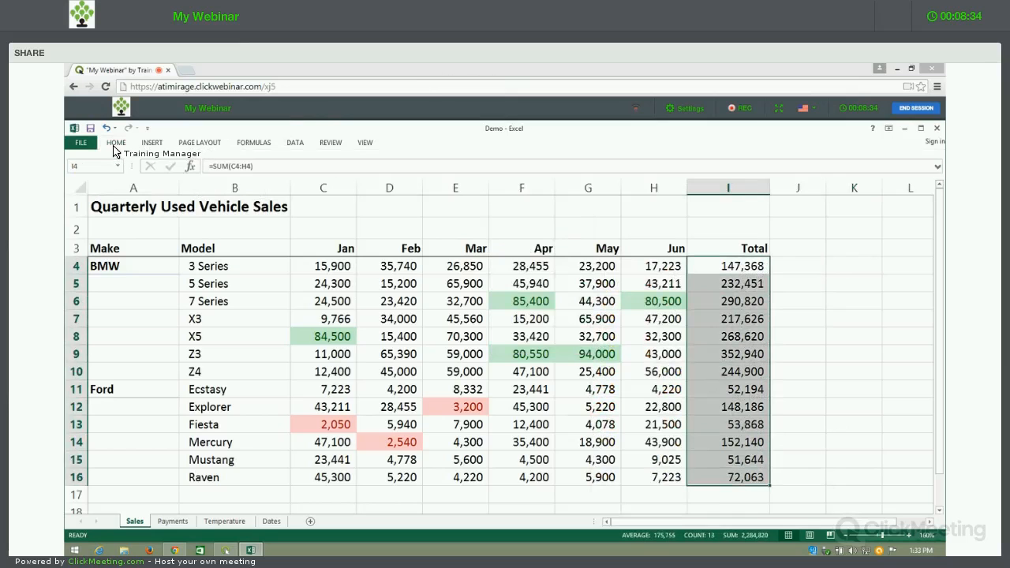
pyautogui.click(116, 143)
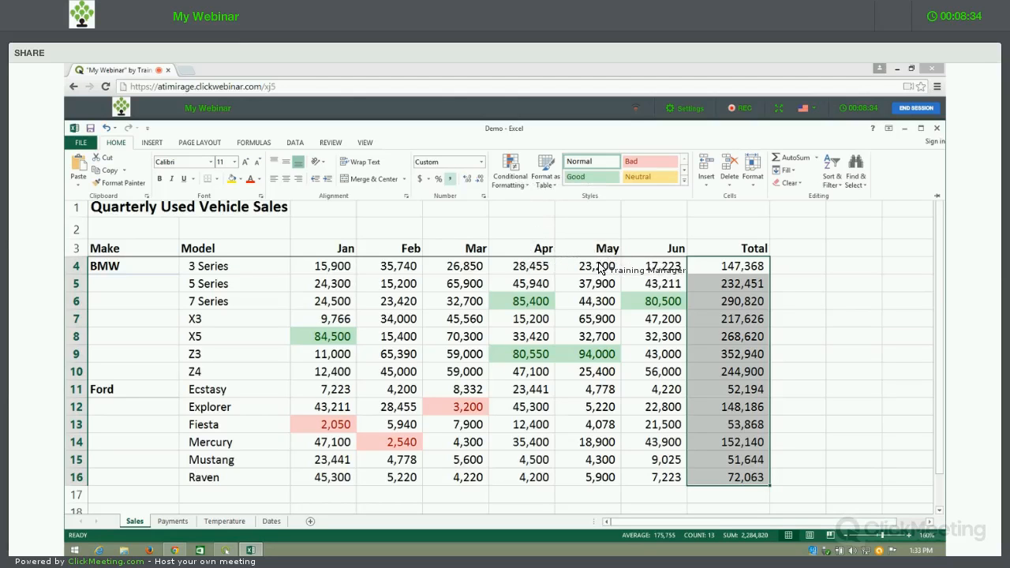
pyautogui.click(511, 172)
pyautogui.moveTo(532, 252)
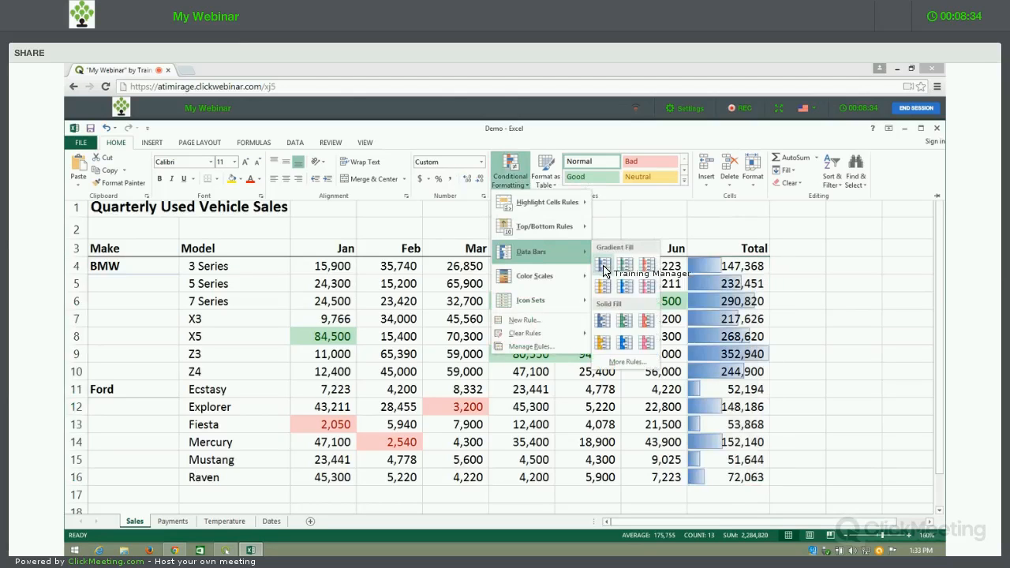
pyautogui.click(604, 270)
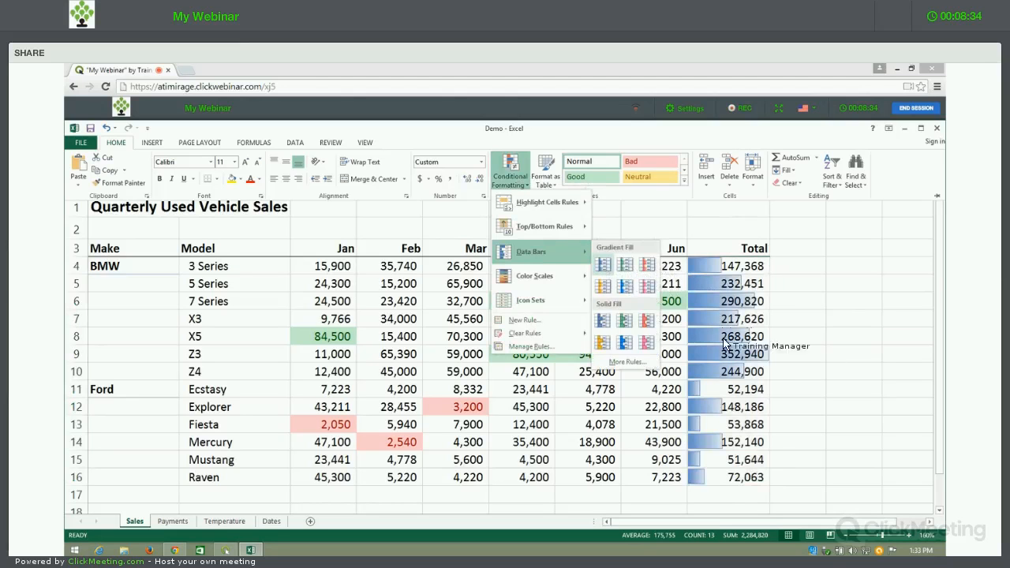
pyautogui.click(818, 368)
pyautogui.press('Left')
pyautogui.press('Up')
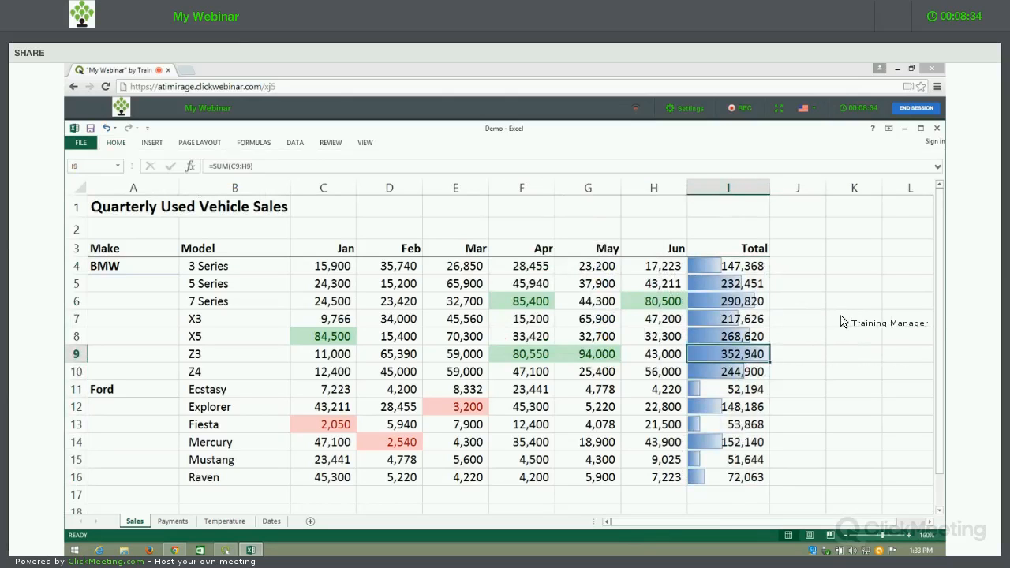
pyautogui.press('Up')
pyautogui.press('Up')
pyautogui.press('Up')
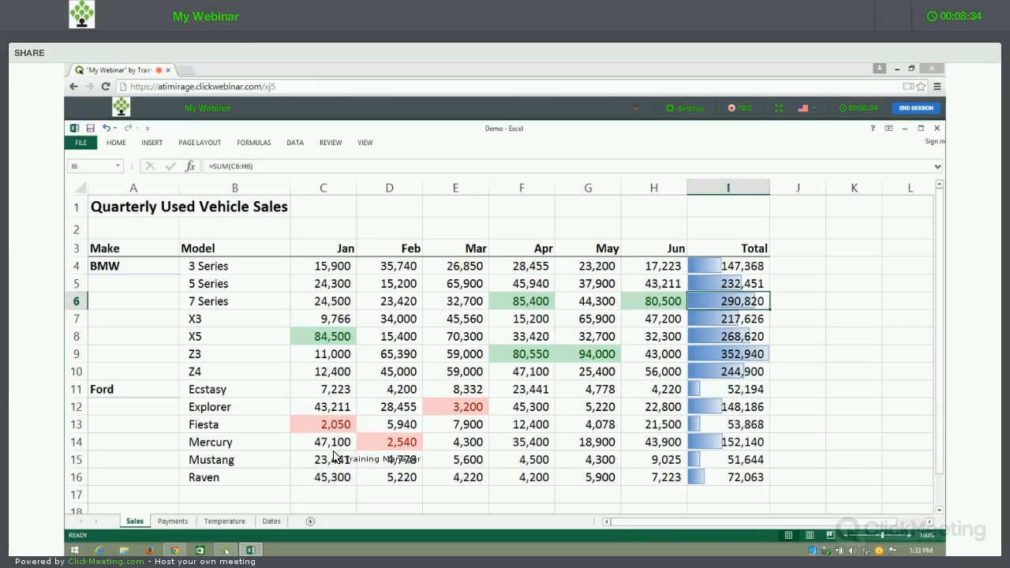
# Step: Clear all conditional formatting rules from the entire Sales sheet
pyautogui.click(116, 144)
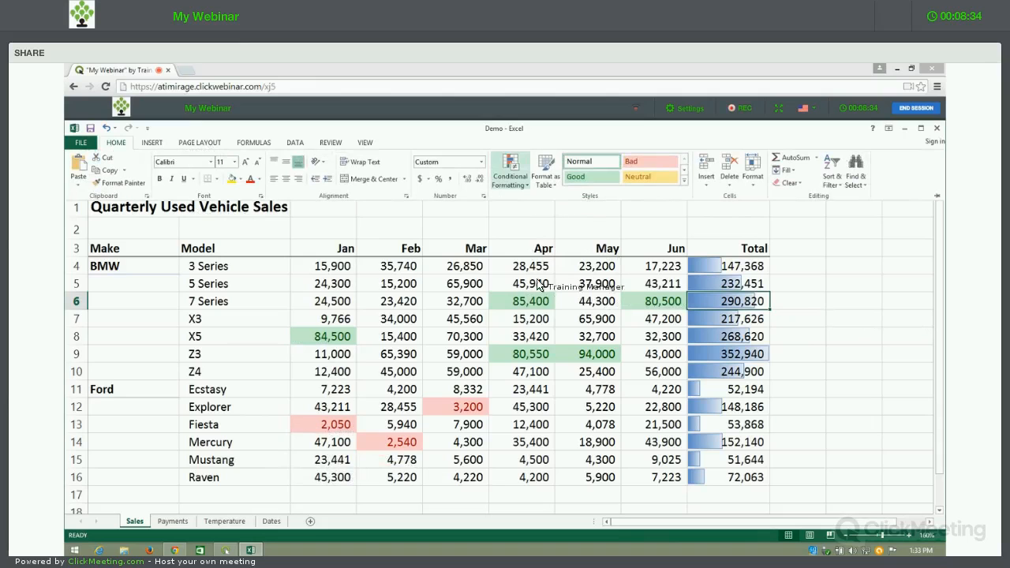
pyautogui.click(511, 172)
pyautogui.moveTo(547, 337)
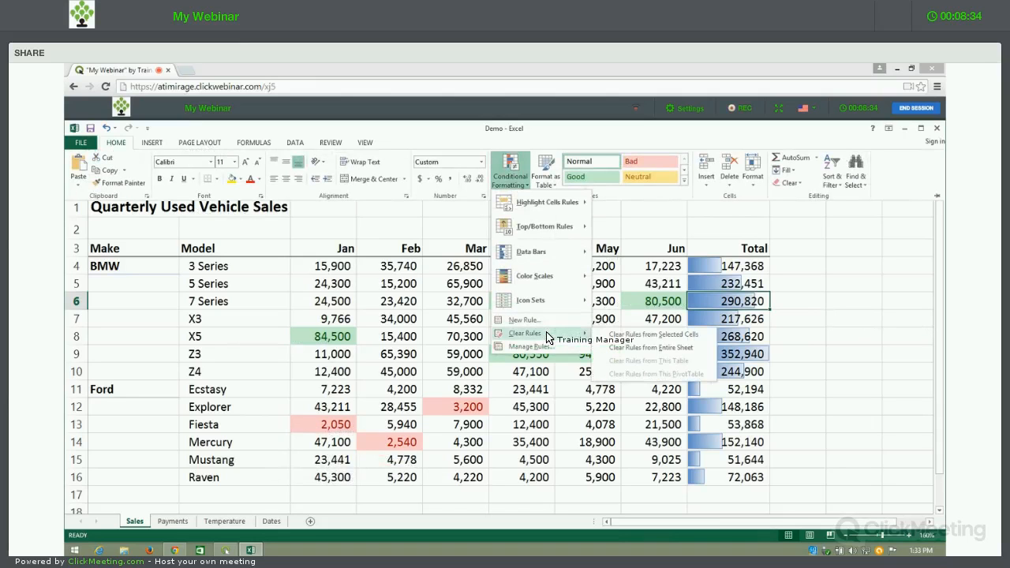
pyautogui.click(669, 348)
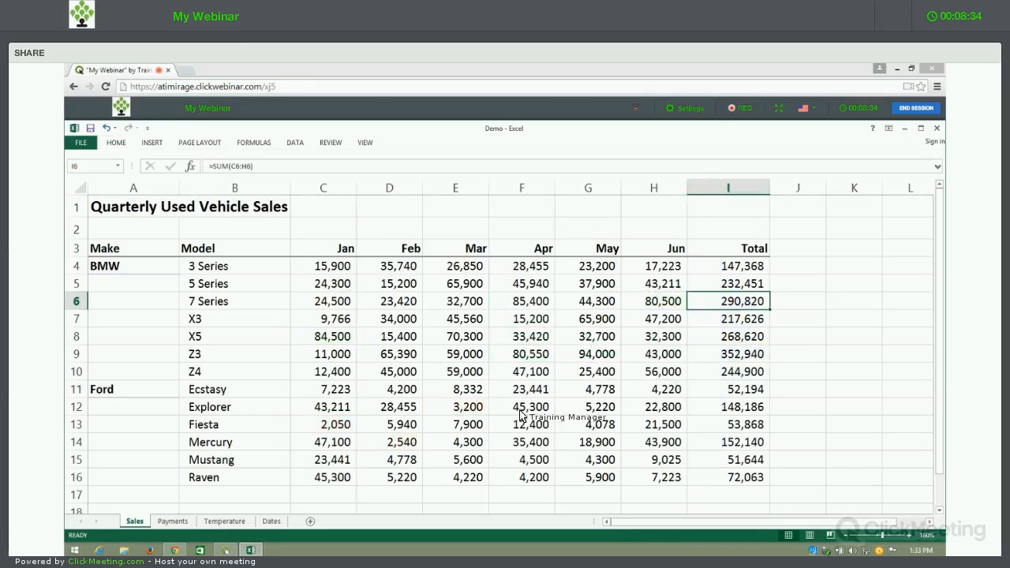
# Step: Apply the Quick Analysis icon set of coloured arrows to the monthly sales figures in C4:H16
pyautogui.moveTo(345, 273); pyautogui.dragTo(543, 424)
pyautogui.moveTo(620, 477); pyautogui.dragTo(699, 502)
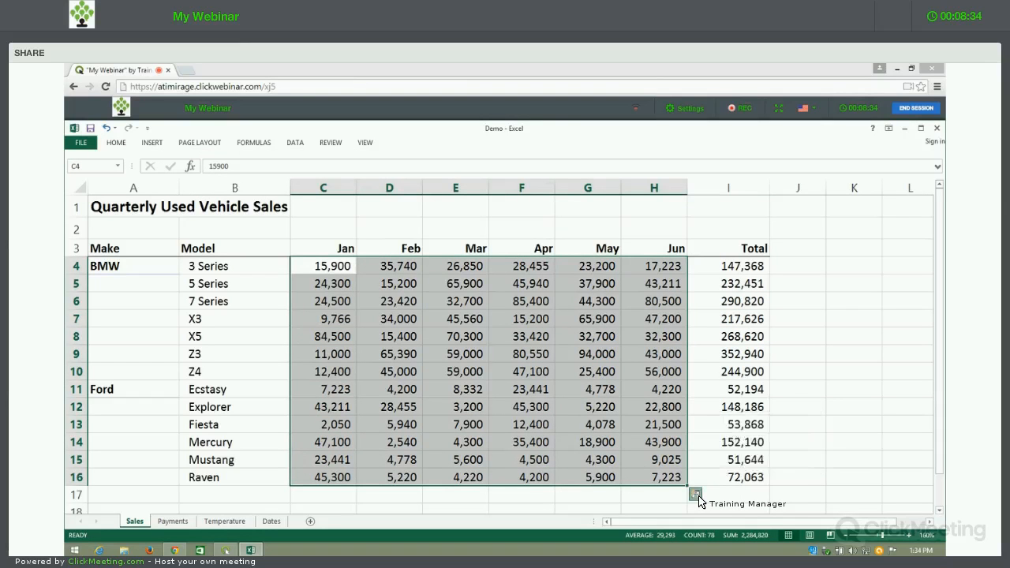
pyautogui.click(693, 495)
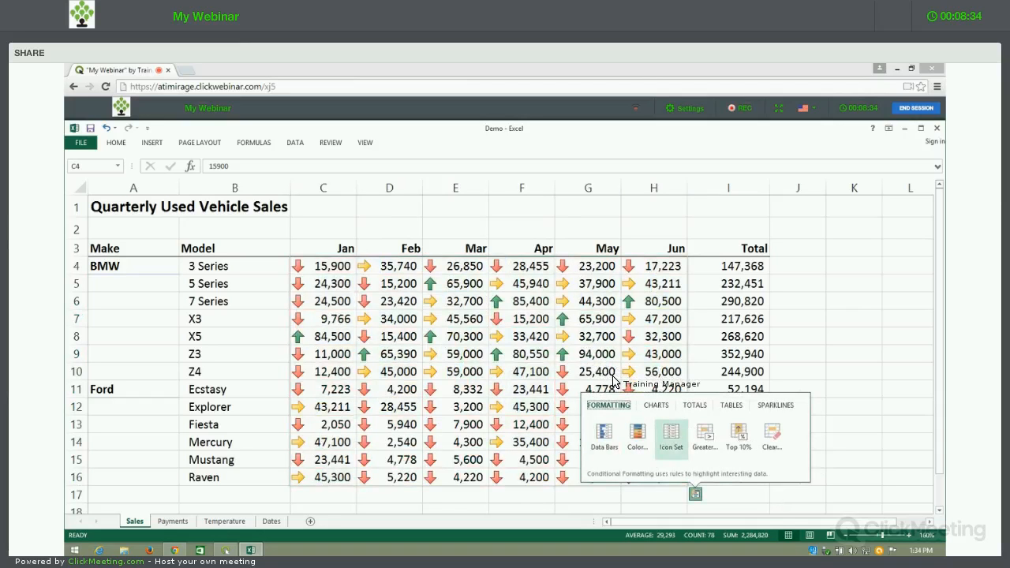
pyautogui.click(557, 353)
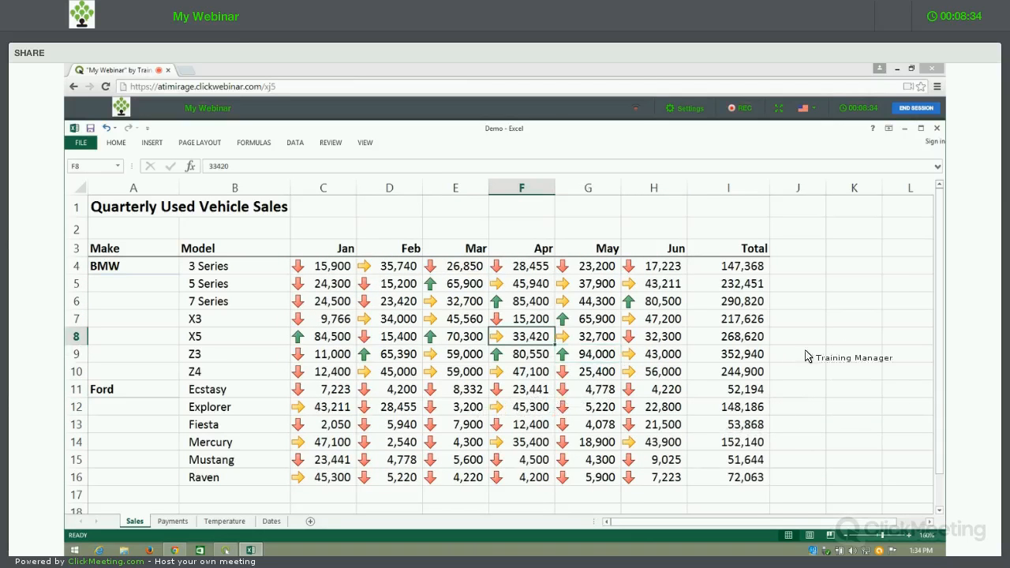
# Step: Apply the rimmed three traffic lights icon set to the Total column values in I4:I16
pyautogui.moveTo(738, 270); pyautogui.dragTo(743, 477)
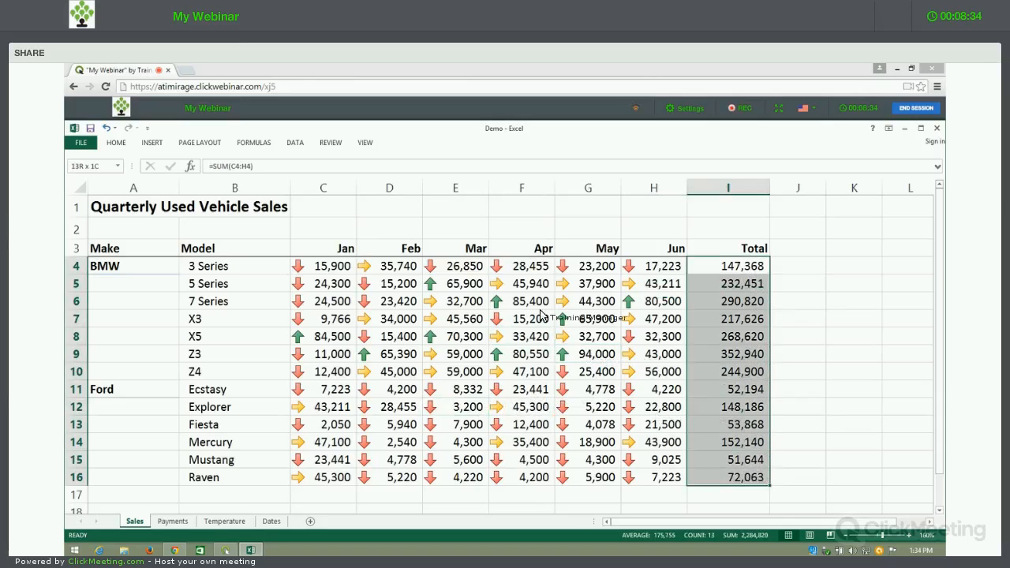
pyautogui.click(118, 144)
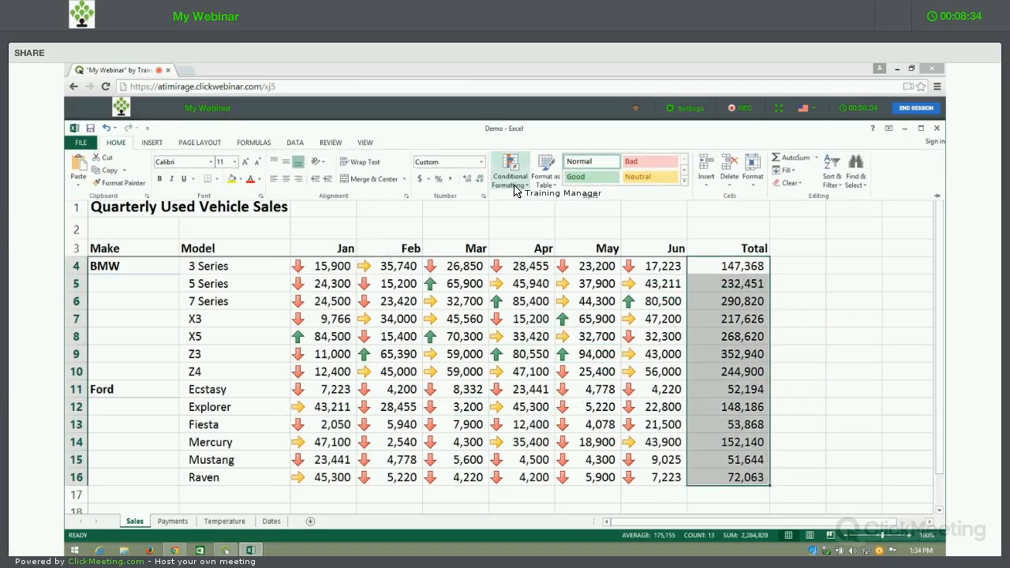
pyautogui.click(514, 188)
pyautogui.moveTo(542, 303)
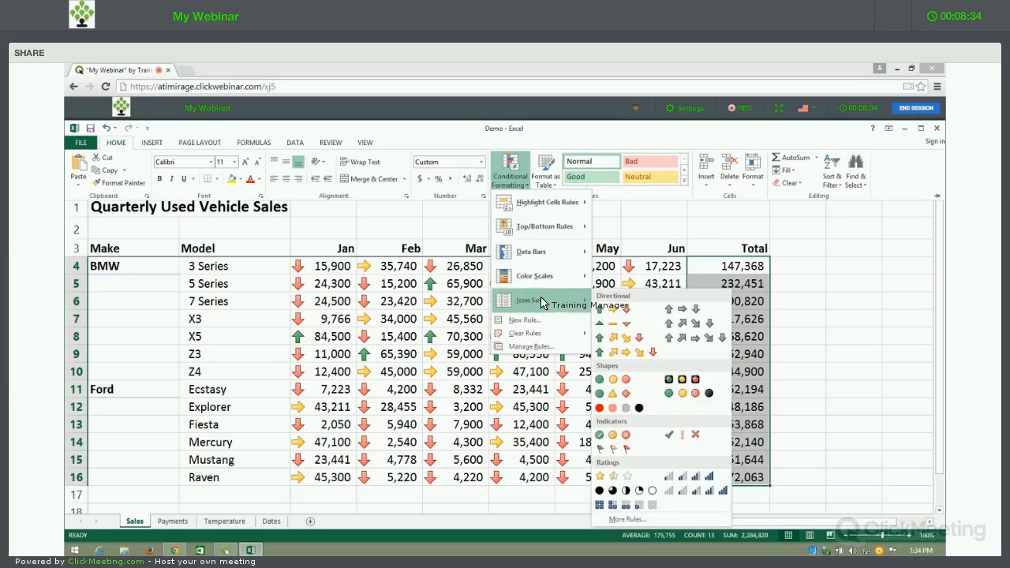
pyautogui.click(698, 384)
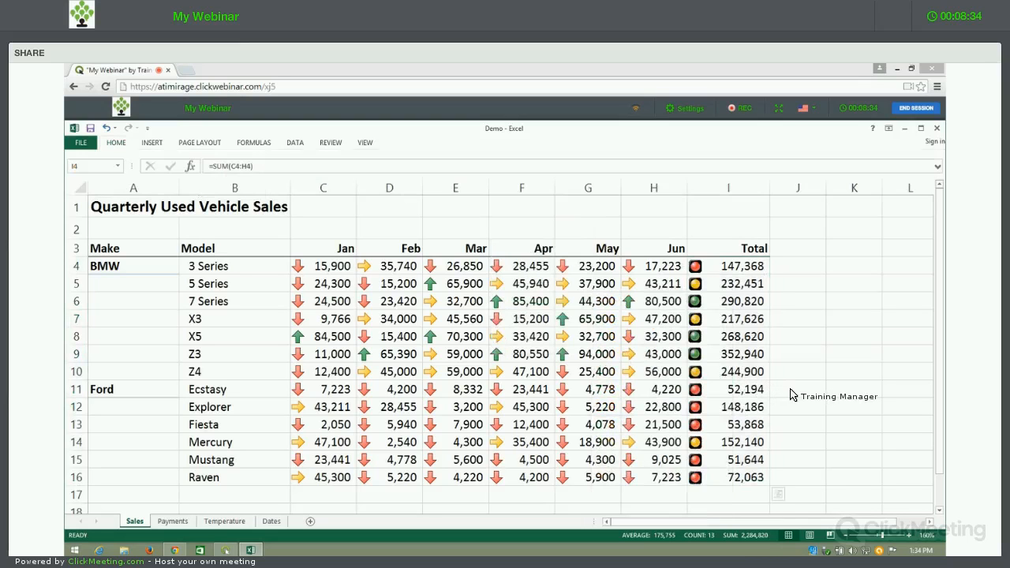
pyautogui.click(793, 395)
pyautogui.click(755, 342)
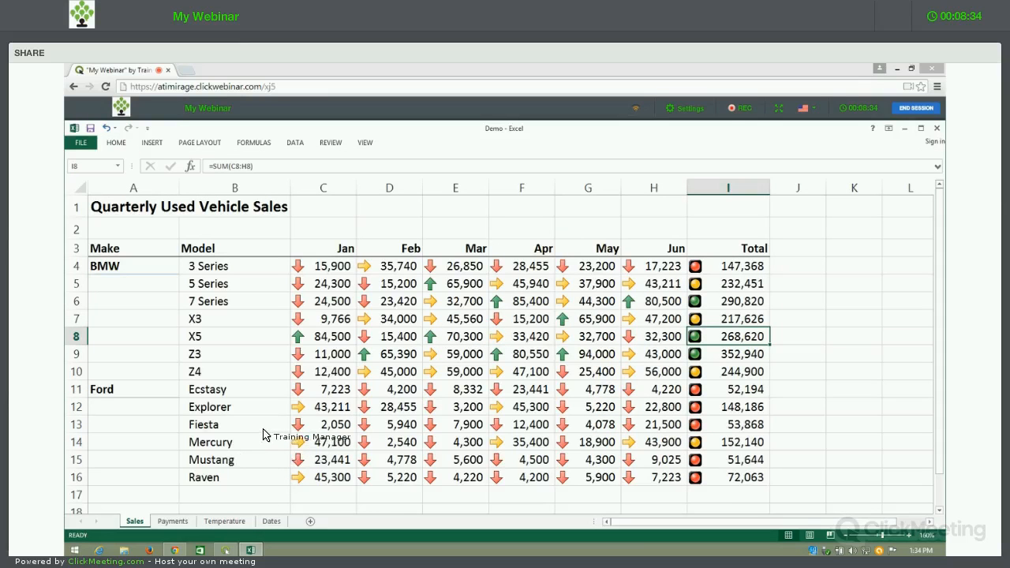
# Step: On the Payments sheet, set up a Text That Contains highlight rule for ANZ covering the entire data range
pyautogui.hotkey('ctrl', 'pagedown')
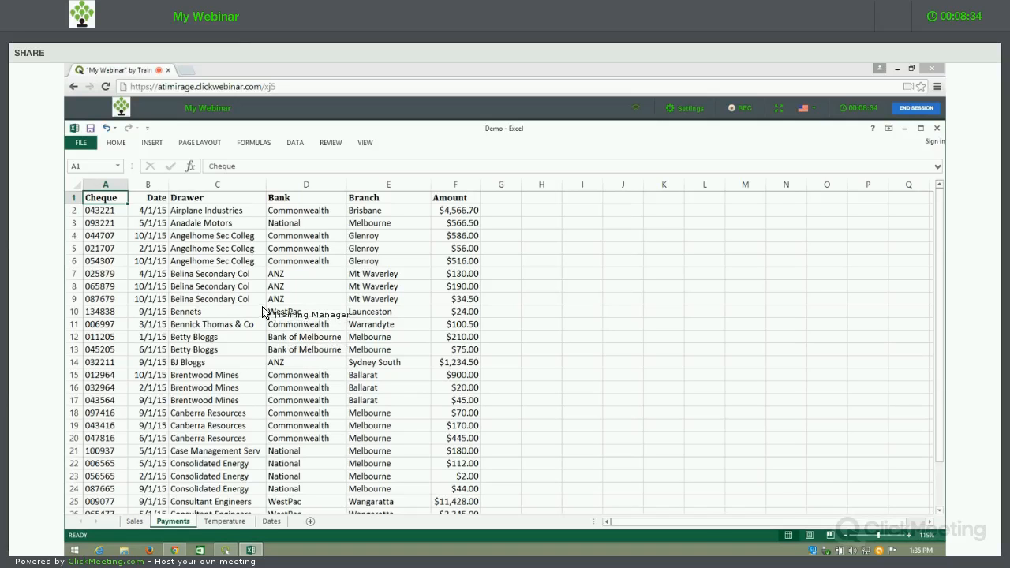
pyautogui.hotkey('ctrl', 'shift', 'End')
pyautogui.scroll(1, 159, 175)
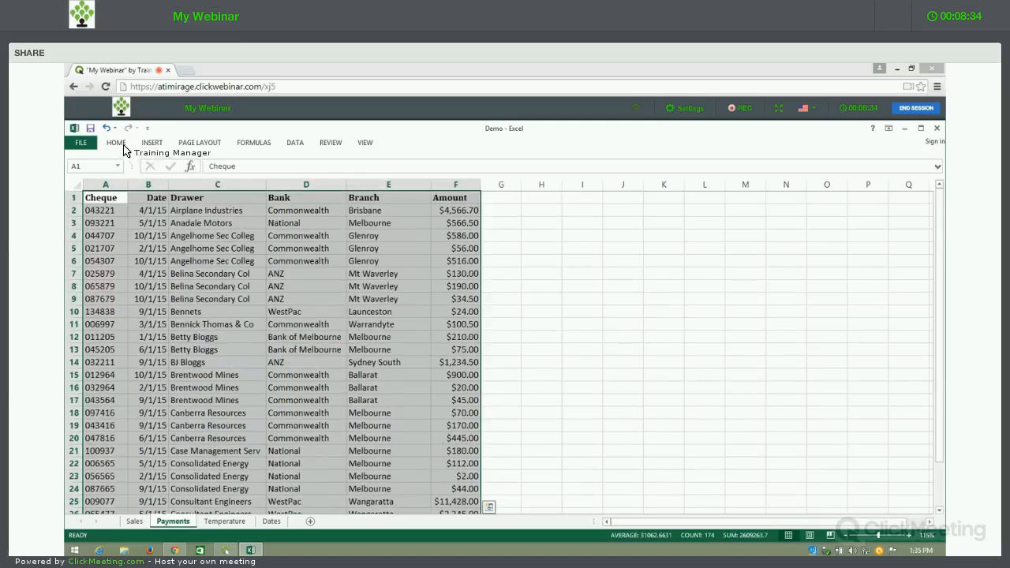
pyautogui.hotkey('alt', 'h')
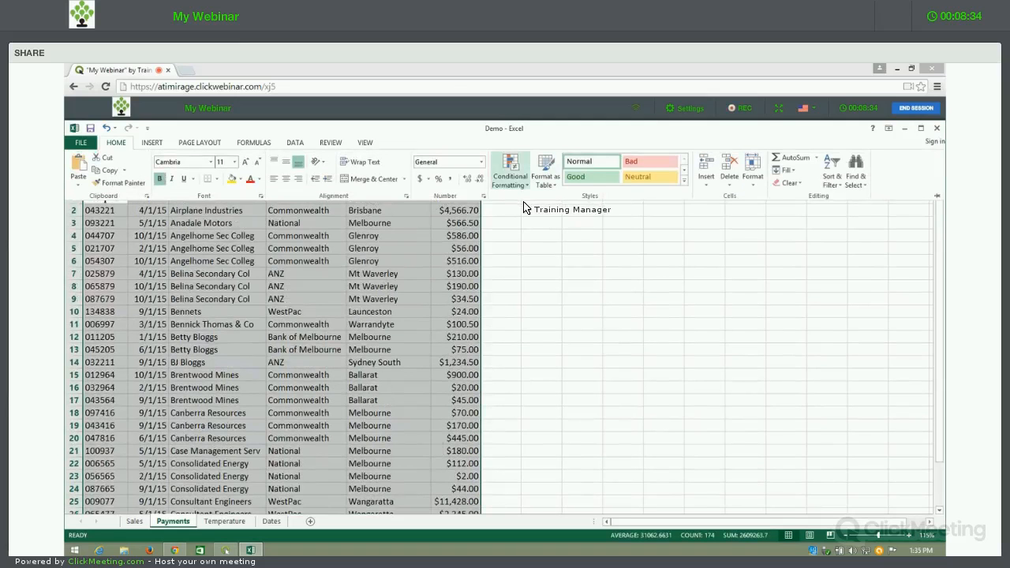
pyautogui.press('l')
pyautogui.moveTo(546, 224)
pyautogui.moveTo(547, 203)
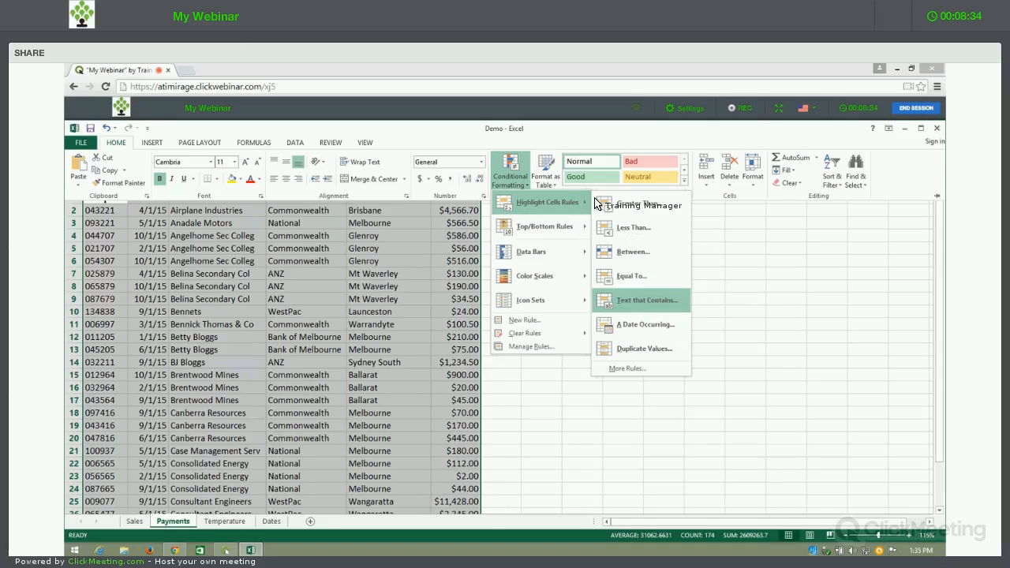
pyautogui.click(645, 300)
# Step: Give the ANZ text rule a custom format with an orange background fill and apply it
pyautogui.click(595, 200)
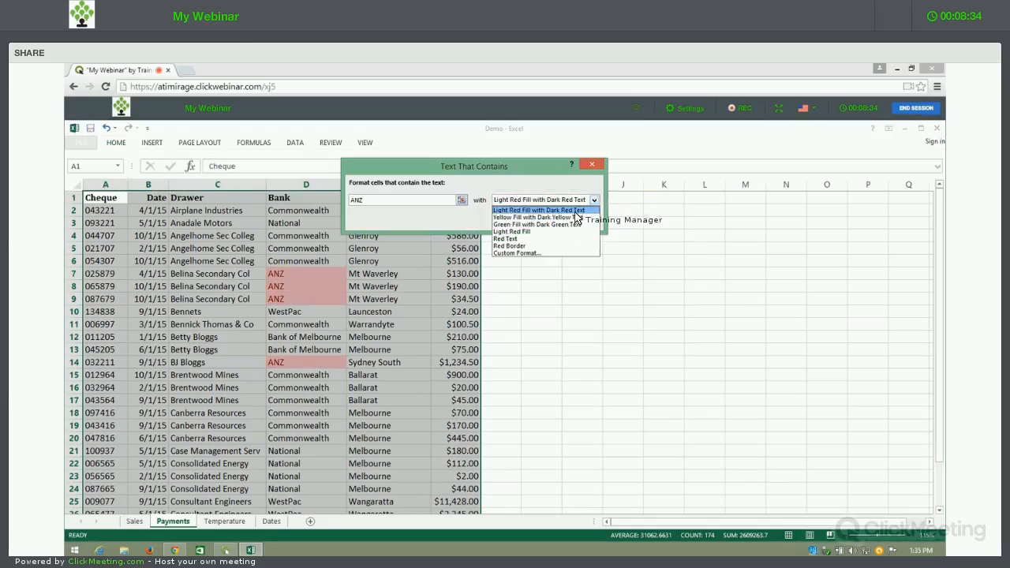
pyautogui.click(552, 253)
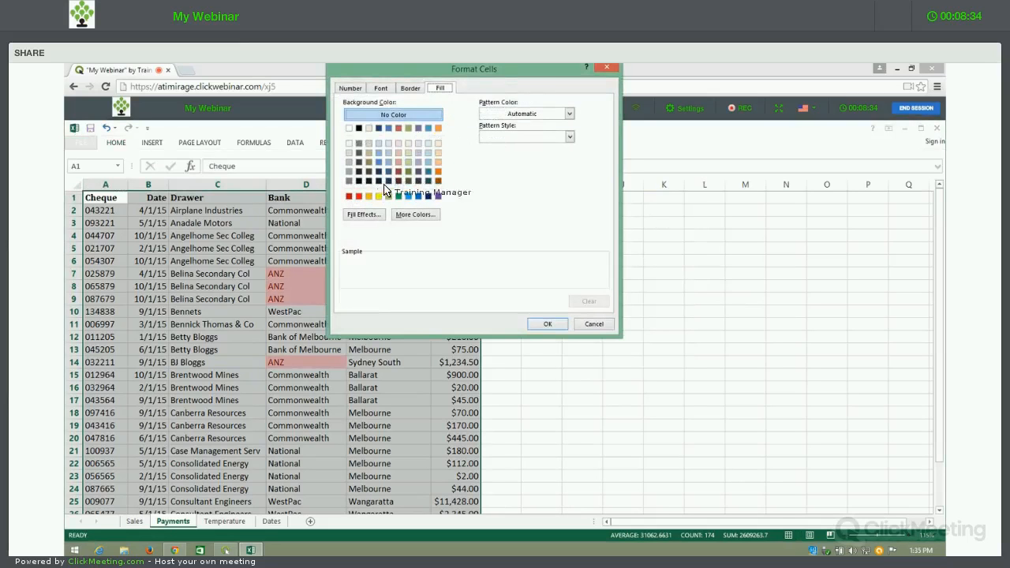
pyautogui.click(368, 196)
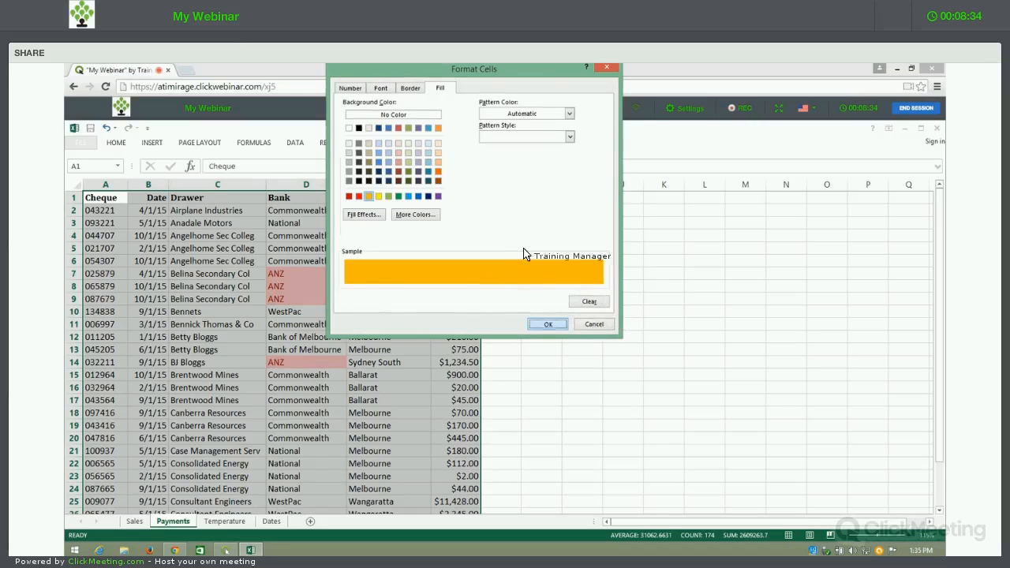
pyautogui.press('Return')
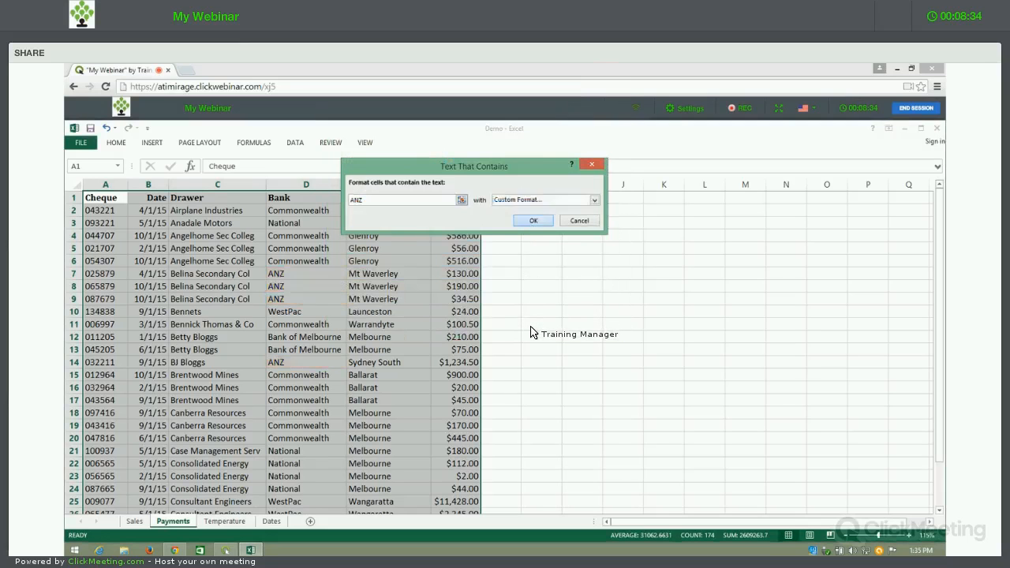
pyautogui.press('Return')
pyautogui.click(531, 328)
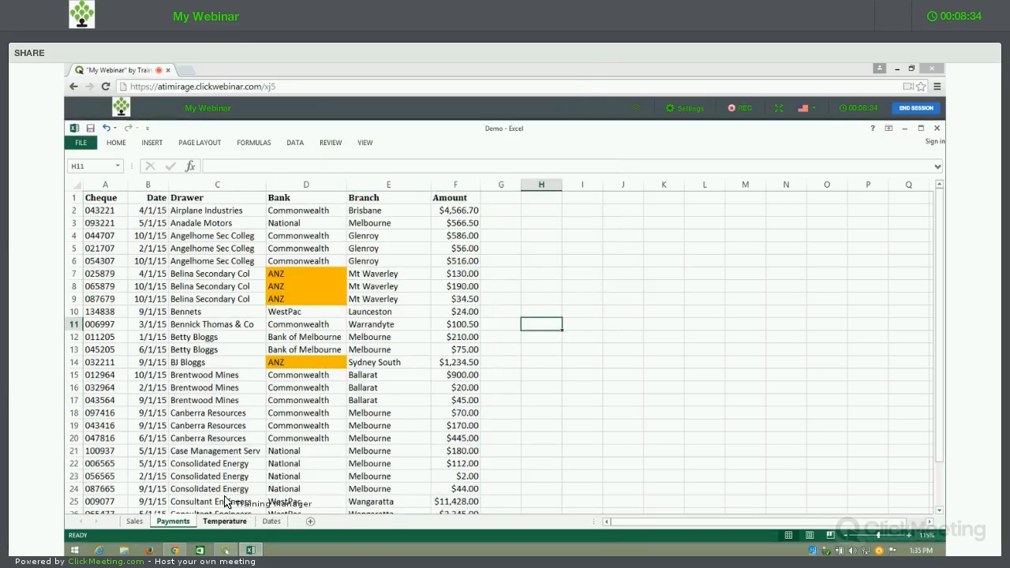
# Step: On the Temperature sheet, apply the Red-Yellow-Green color scale to the average temperatures in B2:M3
pyautogui.hotkey('ctrl', 'pagedown')
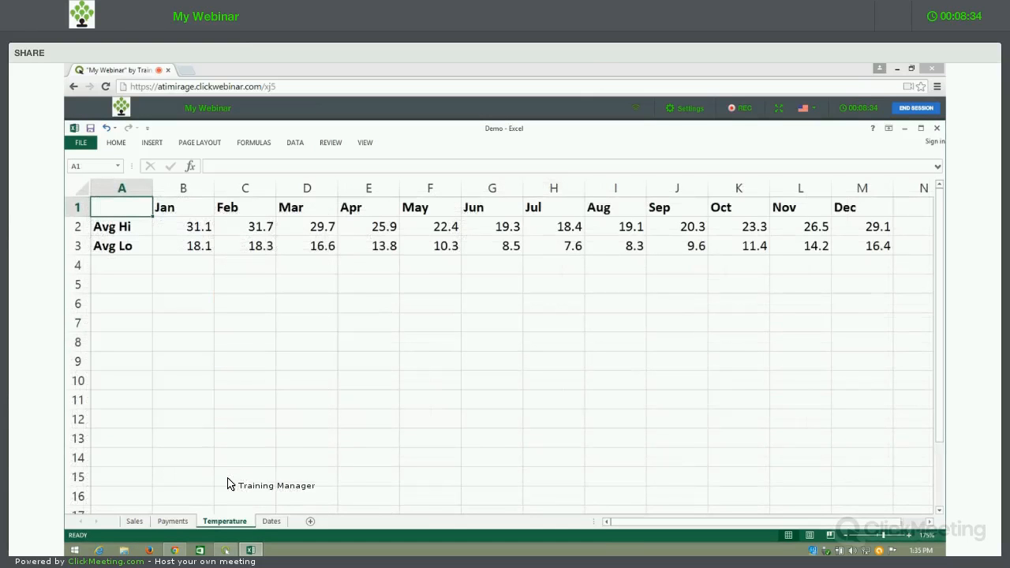
pyautogui.moveTo(174, 232); pyautogui.dragTo(843, 253)
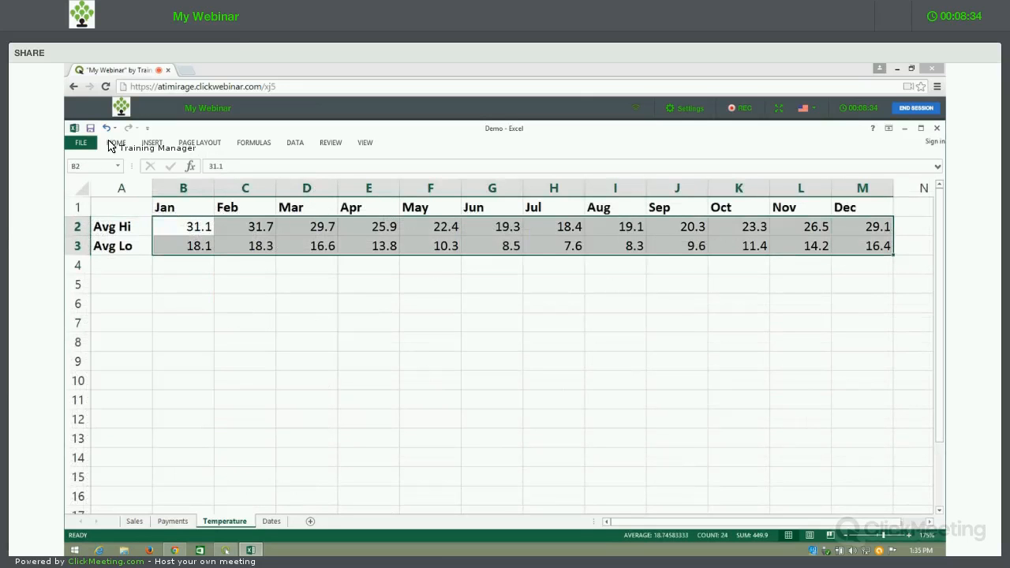
pyautogui.click(510, 172)
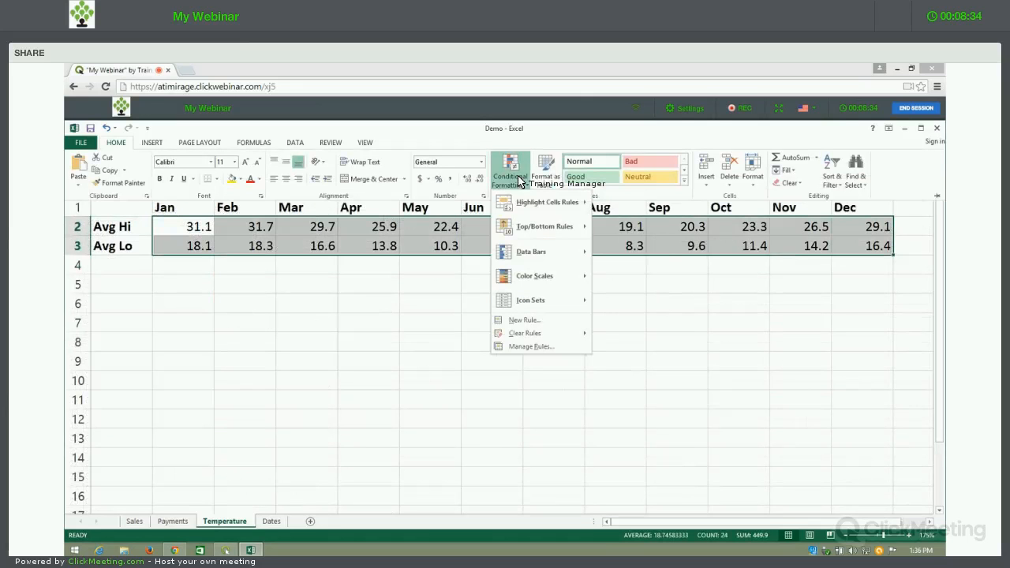
pyautogui.moveTo(533, 279)
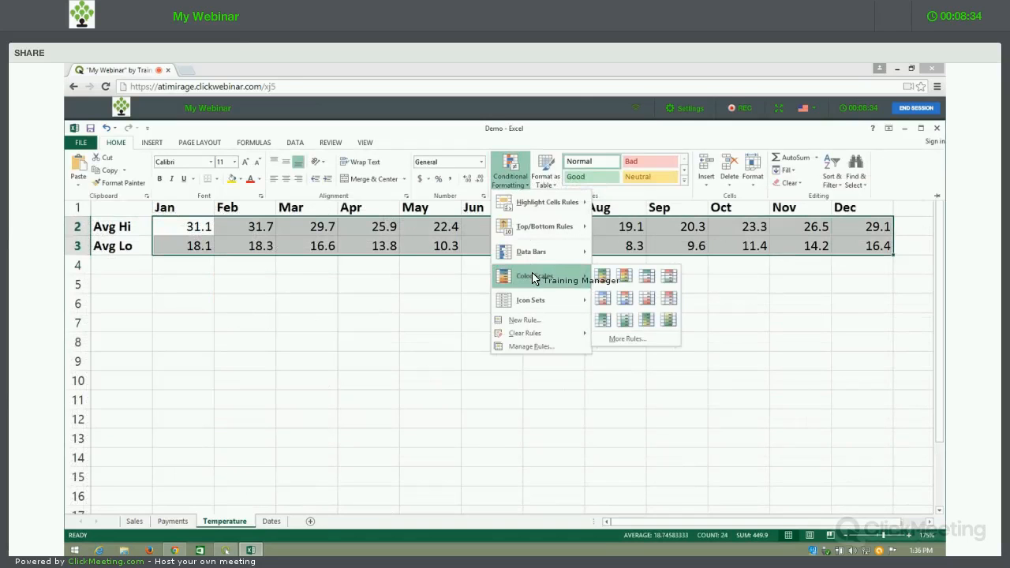
pyautogui.click(623, 278)
pyautogui.click(369, 265)
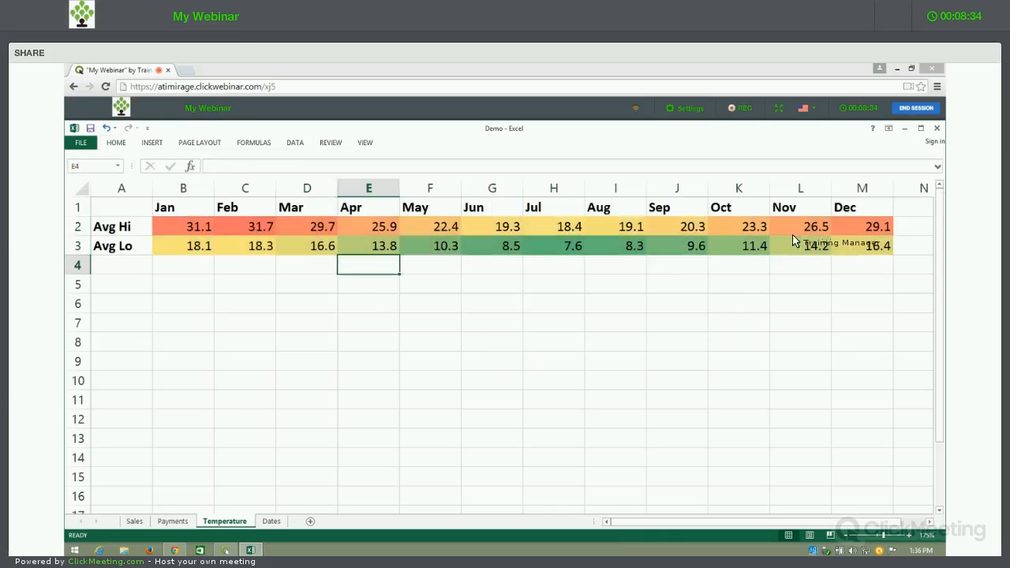
# Step: Examine how the color scale shades the Avg Hi and Avg Lo temperatures across the months
pyautogui.click(804, 229)
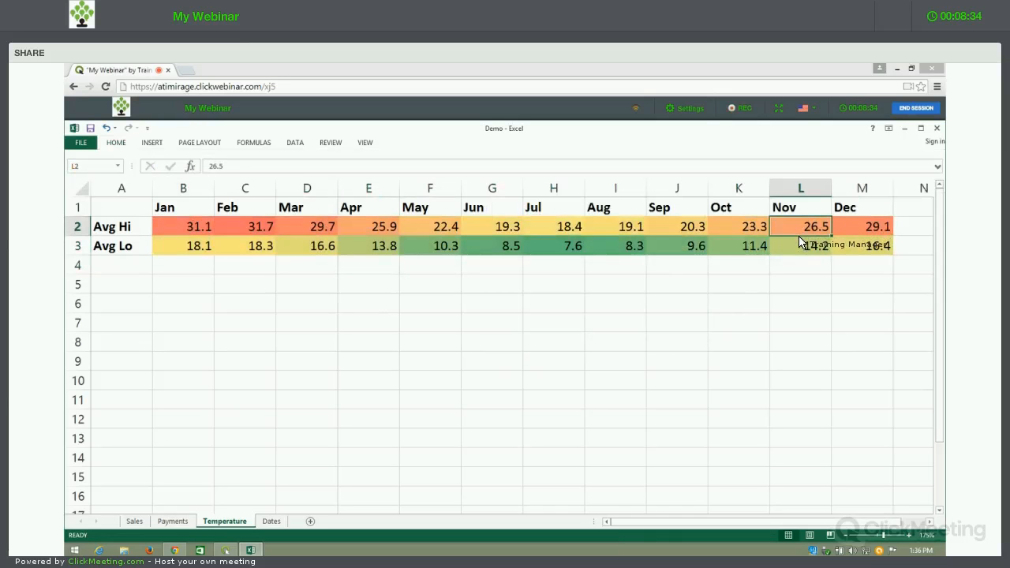
pyautogui.click(850, 227)
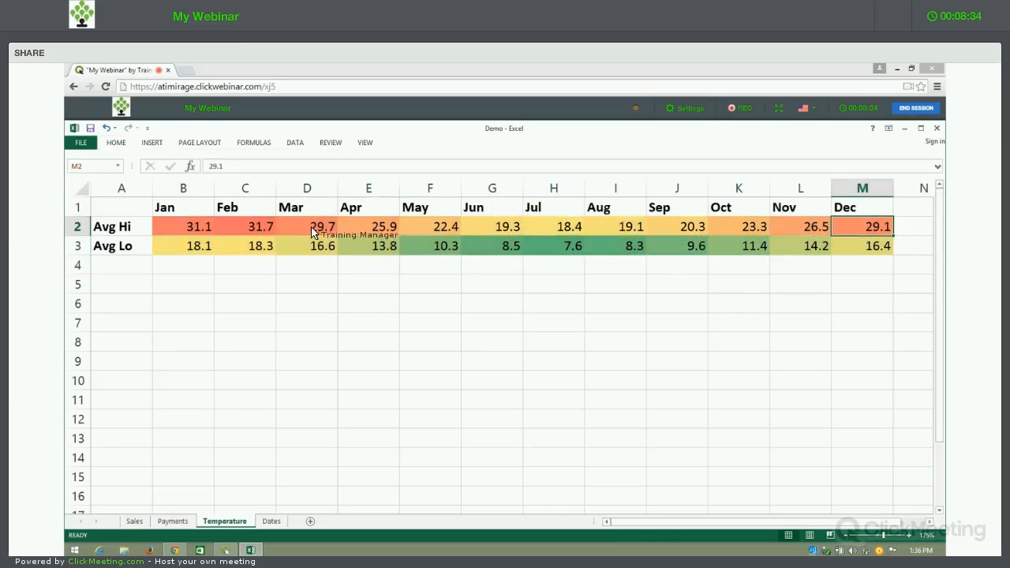
pyautogui.click(239, 234)
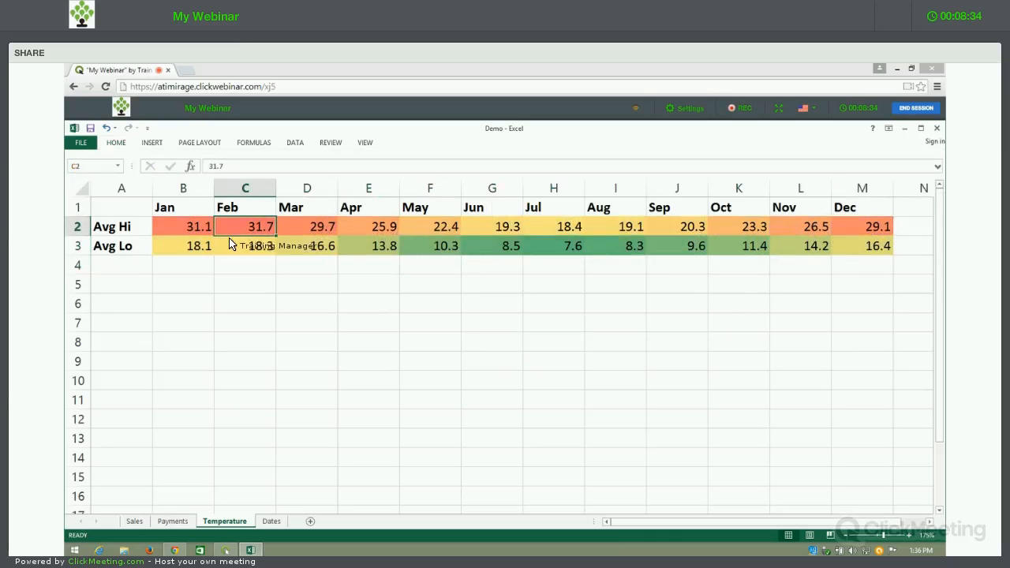
pyautogui.click(490, 230)
pyautogui.click(344, 248)
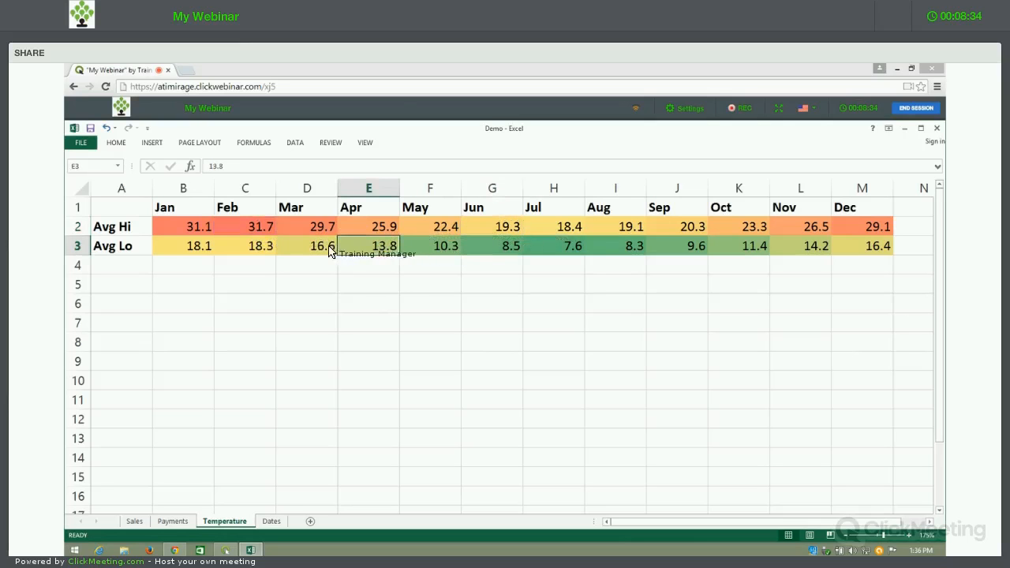
pyautogui.click(329, 247)
pyautogui.click(393, 251)
pyautogui.click(455, 254)
pyautogui.click(478, 254)
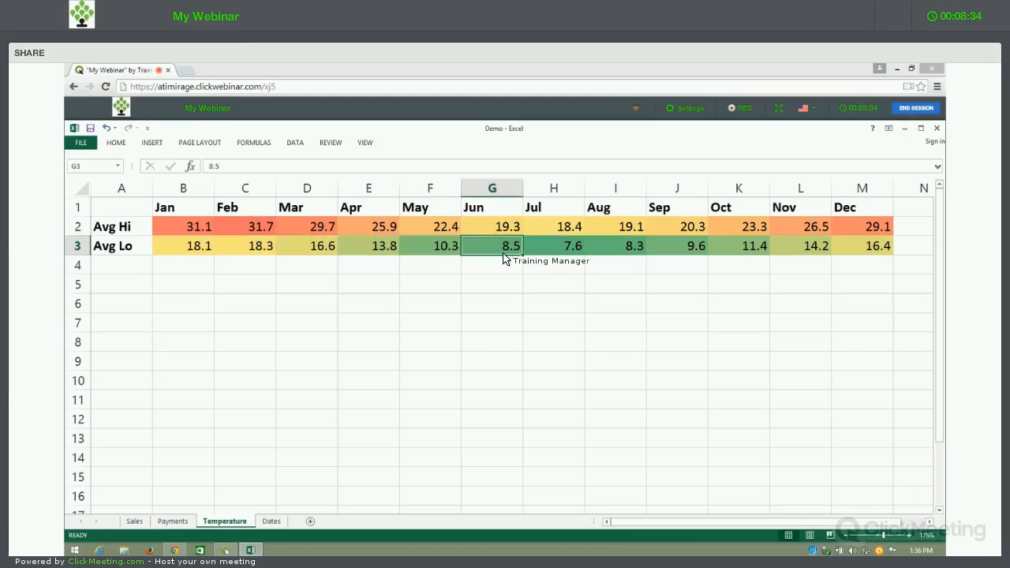
pyautogui.click(561, 251)
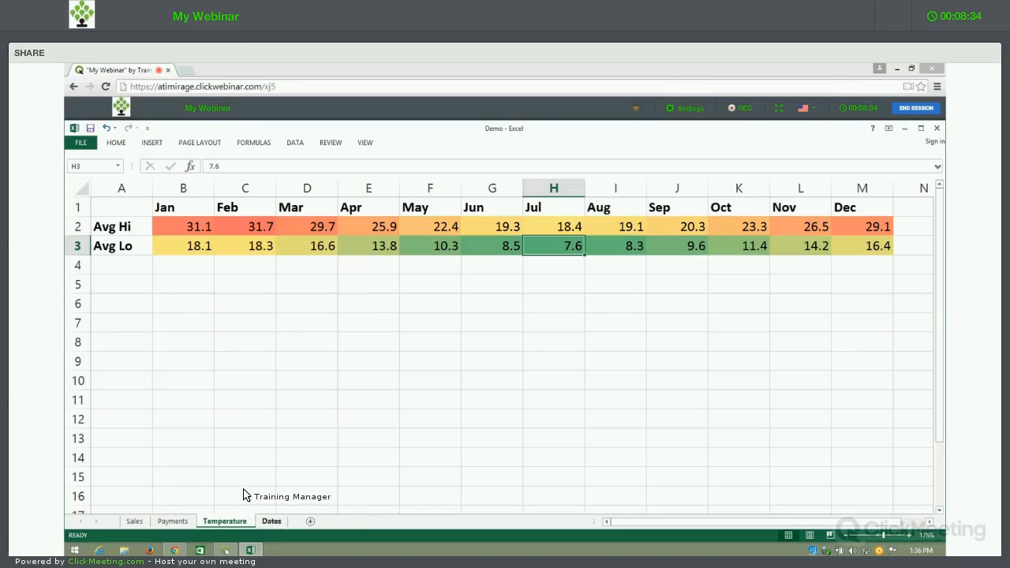
# Step: On the Dates sheet, highlight payment dates in B2:B10 occurring last month with Light Red Fill with Dark Red Text
pyautogui.hotkey('ctrl', 'pagedown')
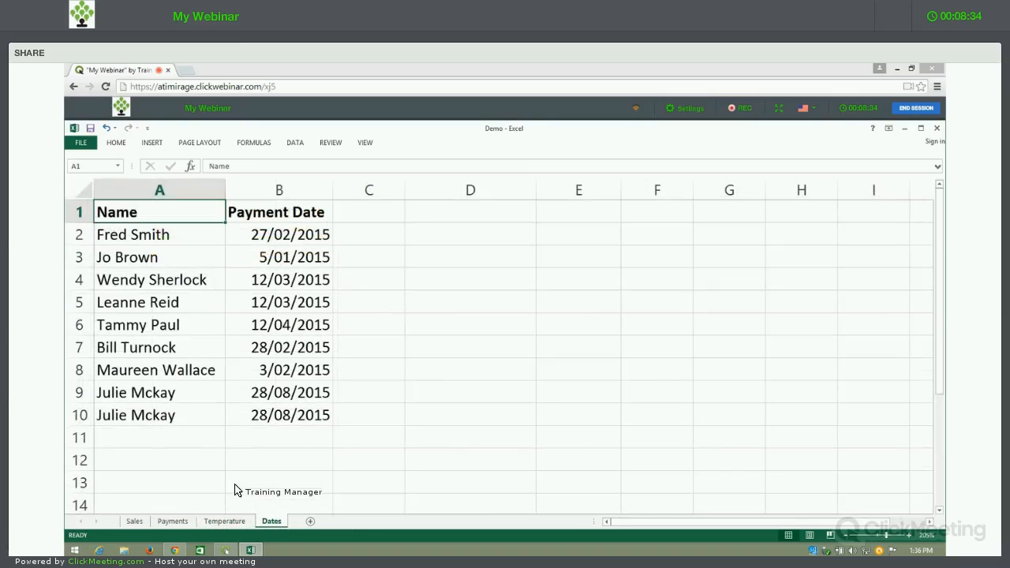
pyautogui.moveTo(278, 234); pyautogui.dragTo(278, 388)
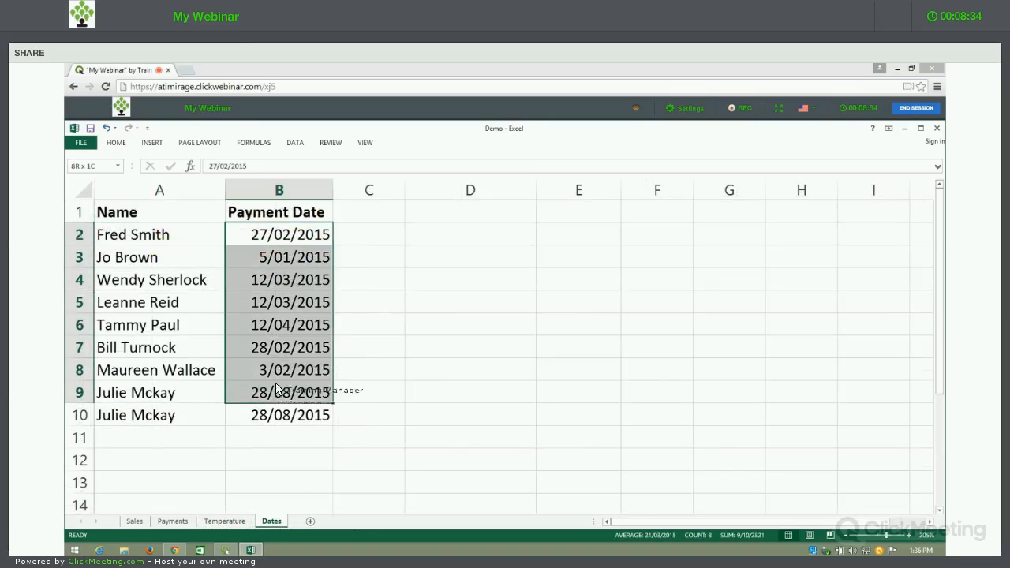
pyautogui.click(116, 142)
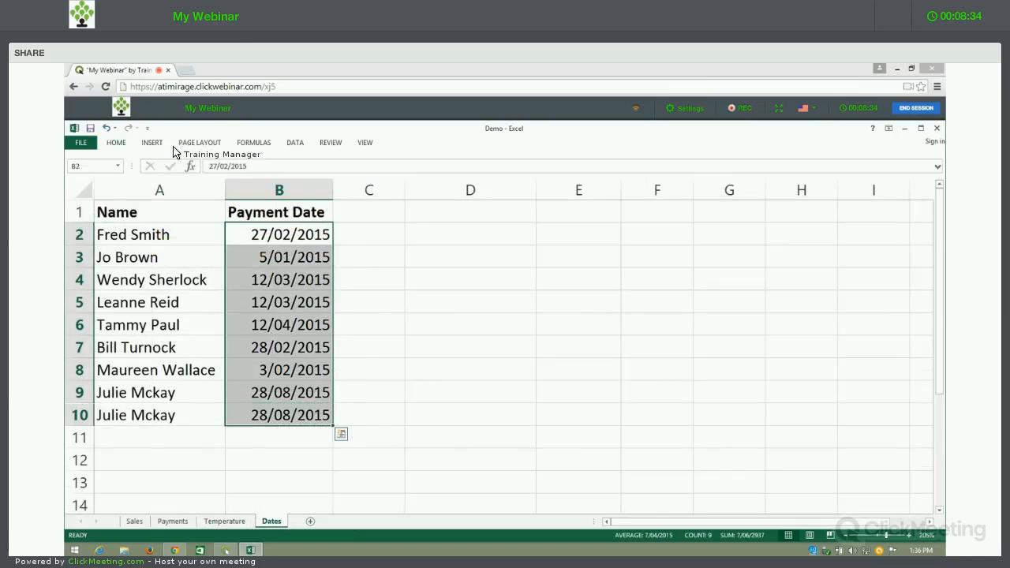
pyautogui.click(509, 178)
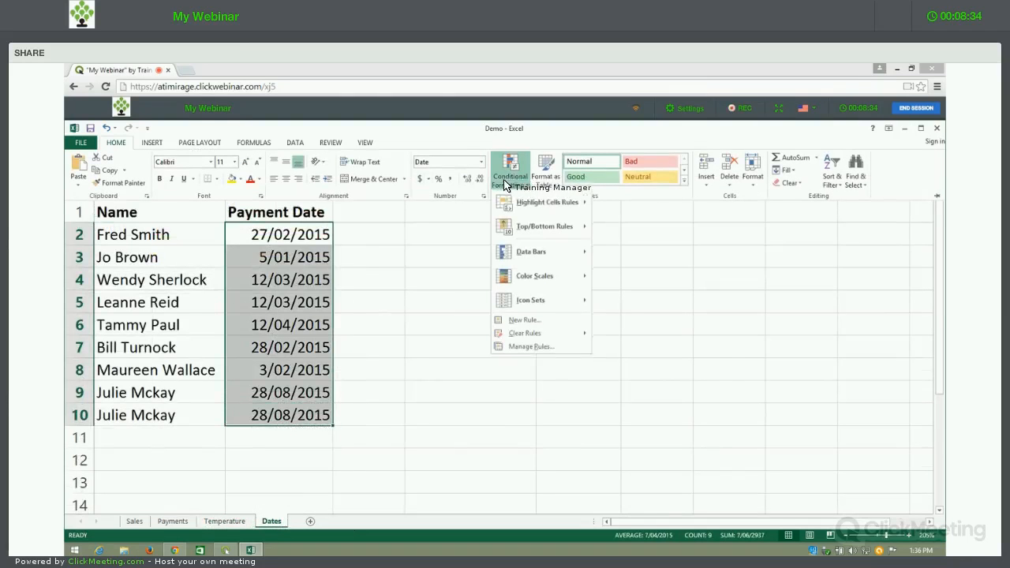
pyautogui.moveTo(529, 203)
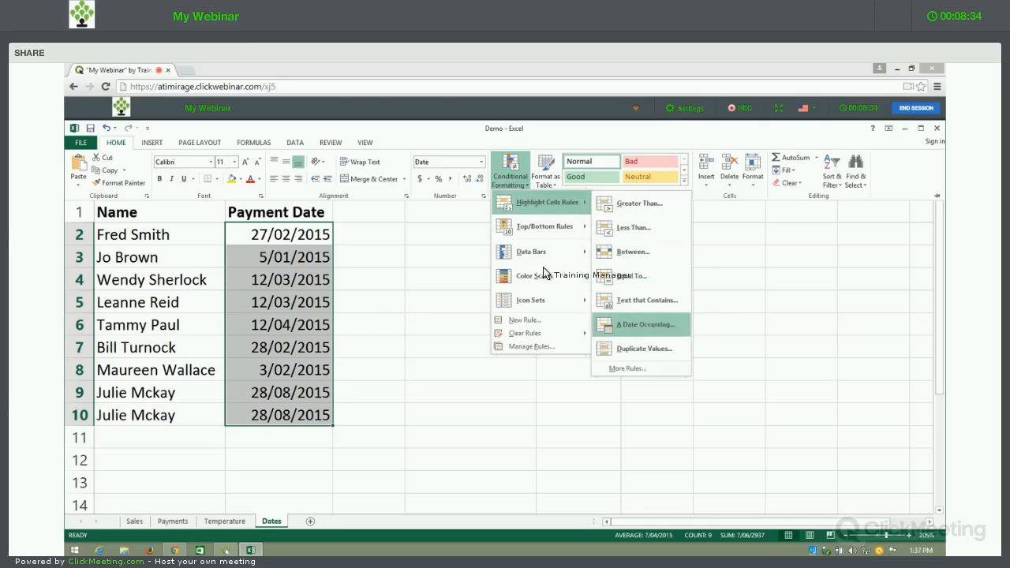
pyautogui.click(653, 329)
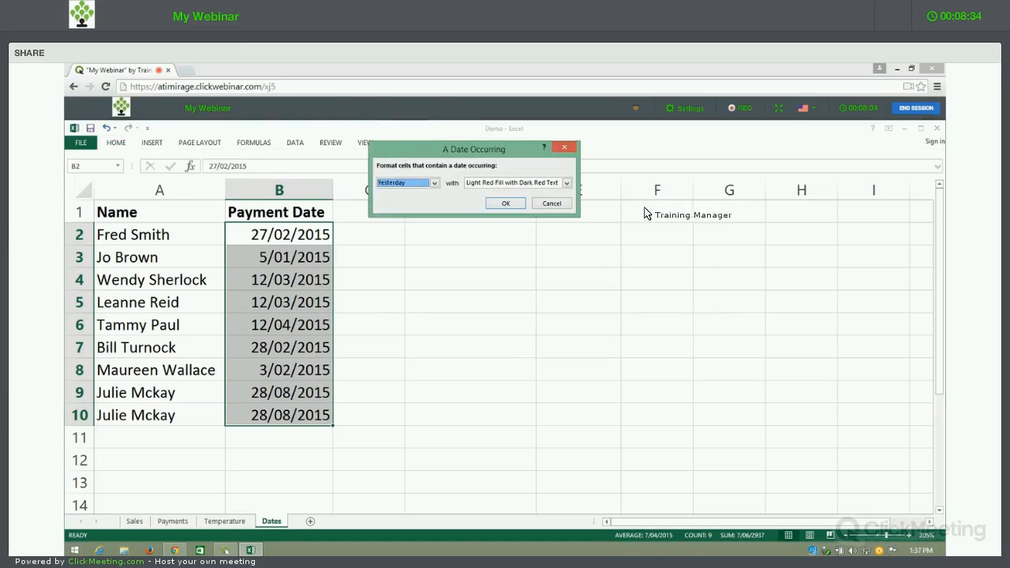
pyautogui.click(434, 183)
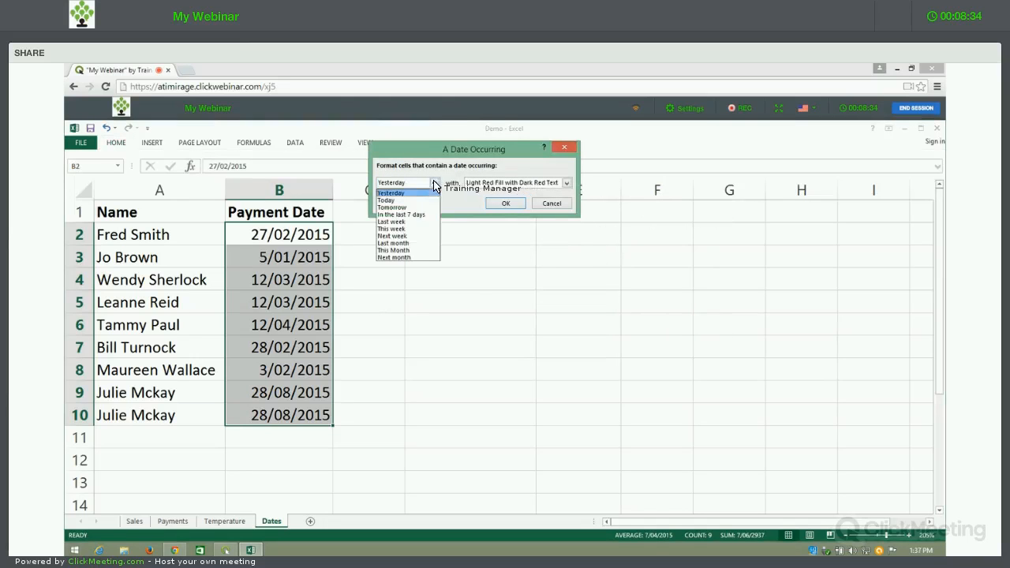
pyautogui.click(395, 243)
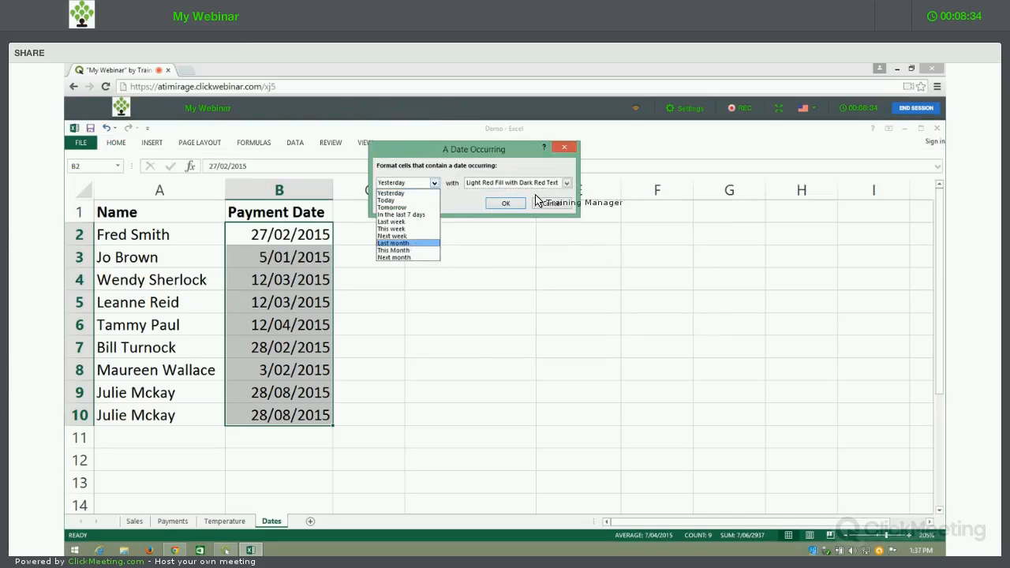
pyautogui.click(508, 204)
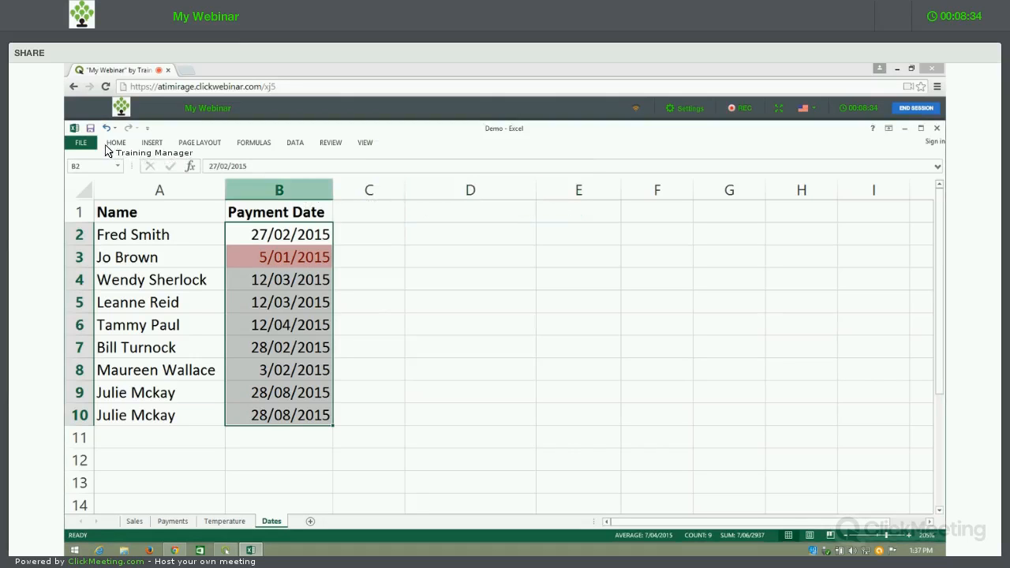
# Step: Add a date rule to B2:B10 formatting payment dates occurring next month with Green Fill with Dark Green Text
pyautogui.click(521, 184)
pyautogui.moveTo(537, 199)
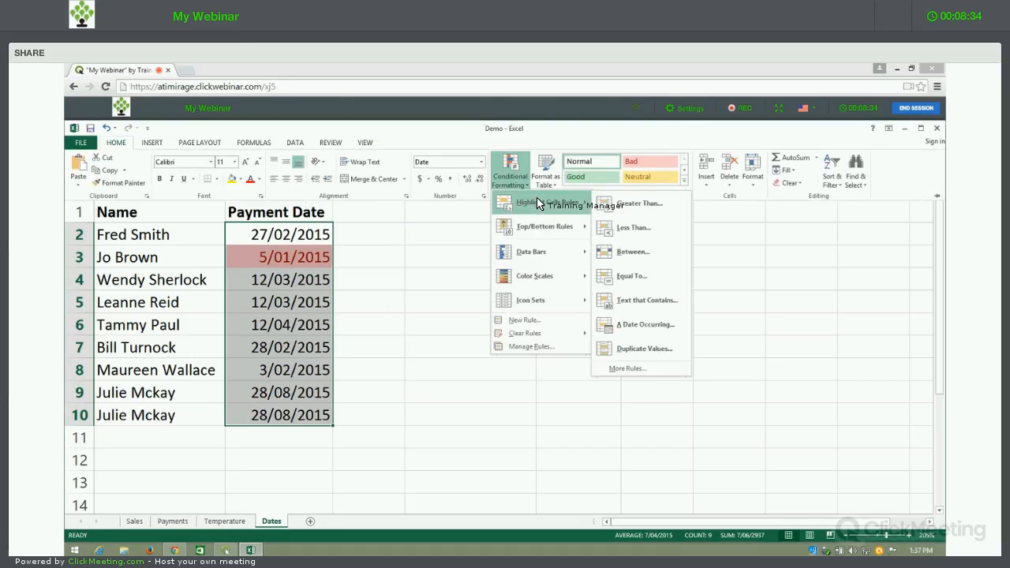
pyautogui.click(661, 330)
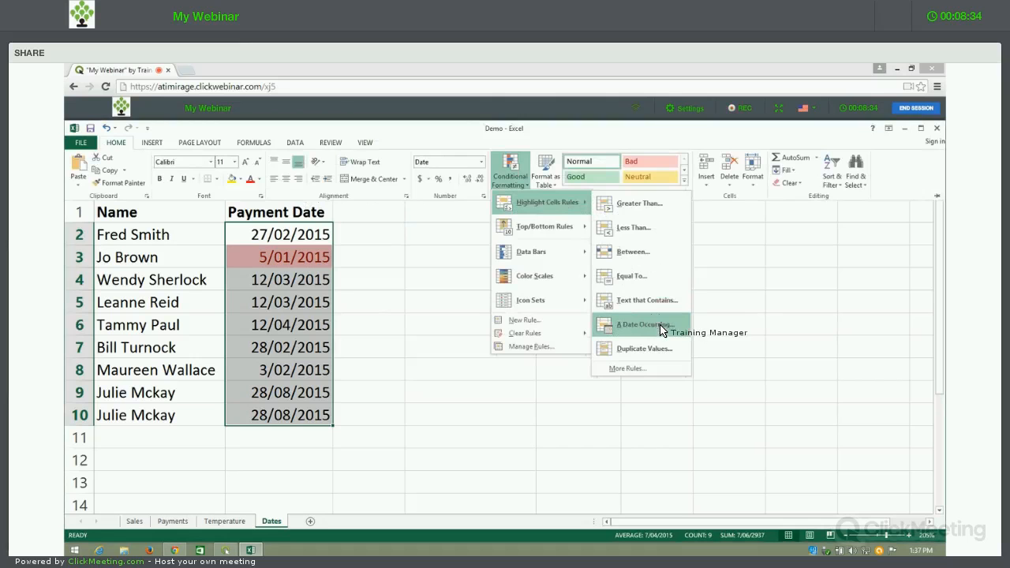
pyautogui.click(435, 183)
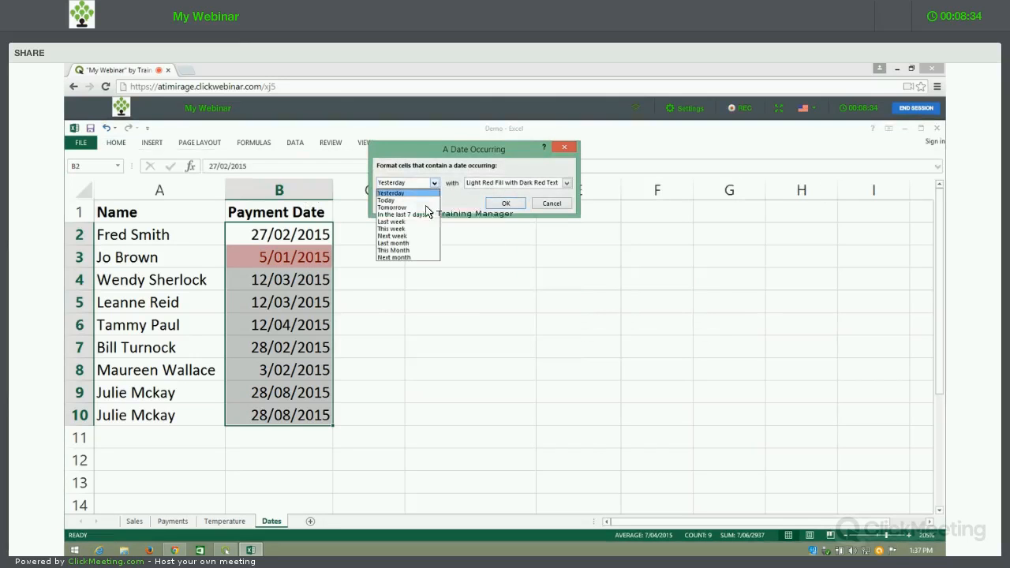
pyautogui.click(410, 258)
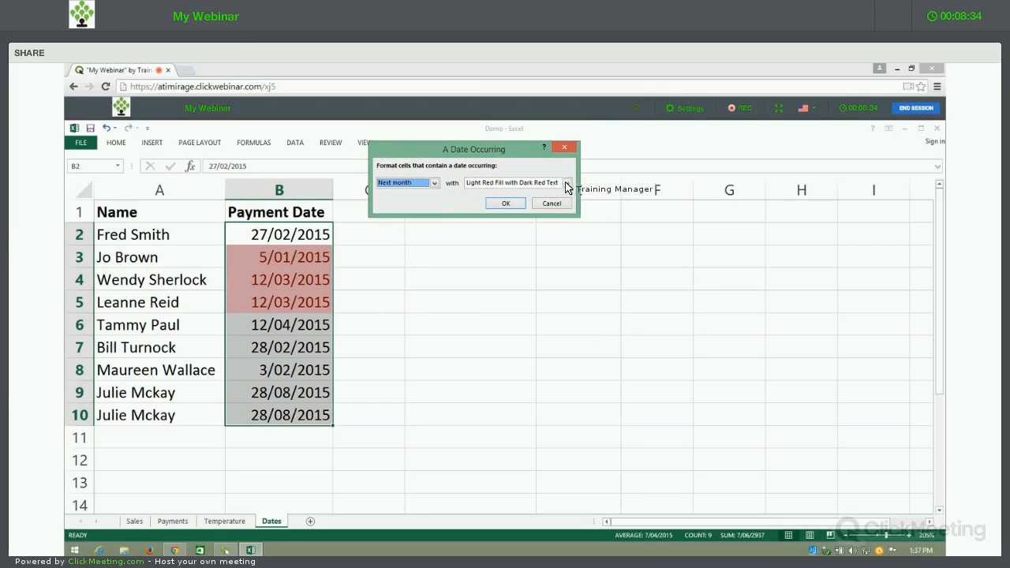
pyautogui.click(568, 183)
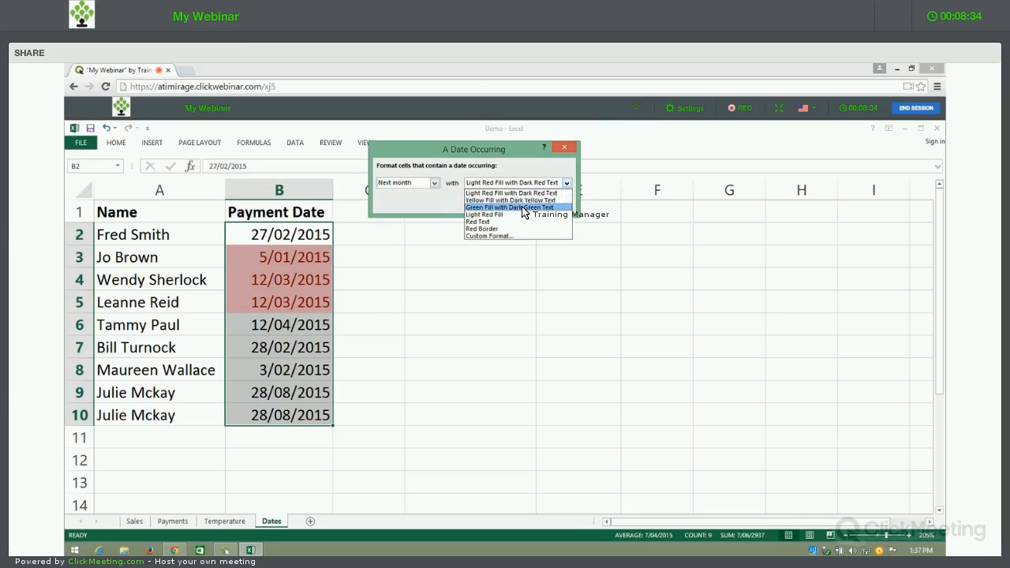
pyautogui.click(523, 209)
pyautogui.click(509, 203)
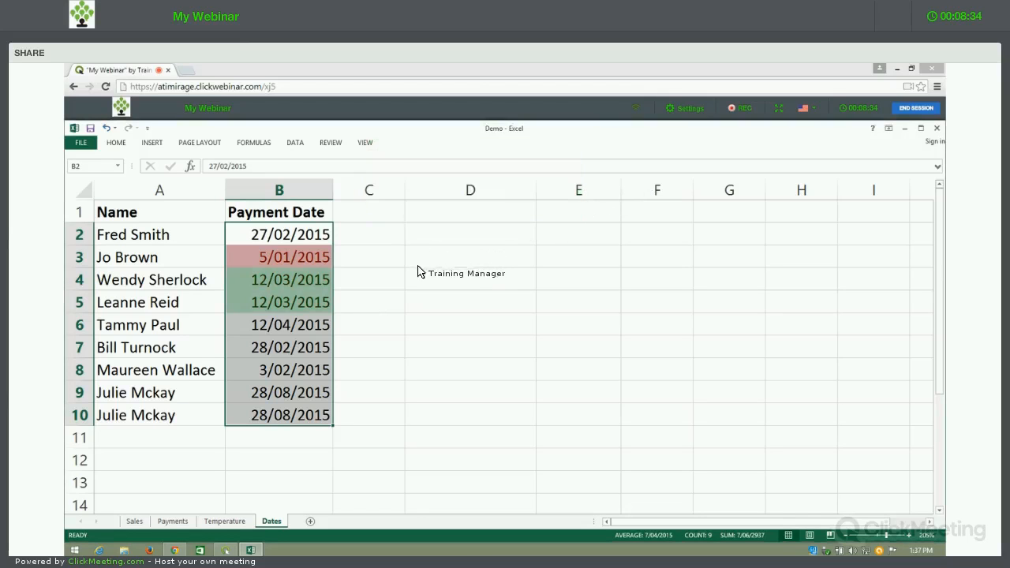
pyautogui.click(420, 259)
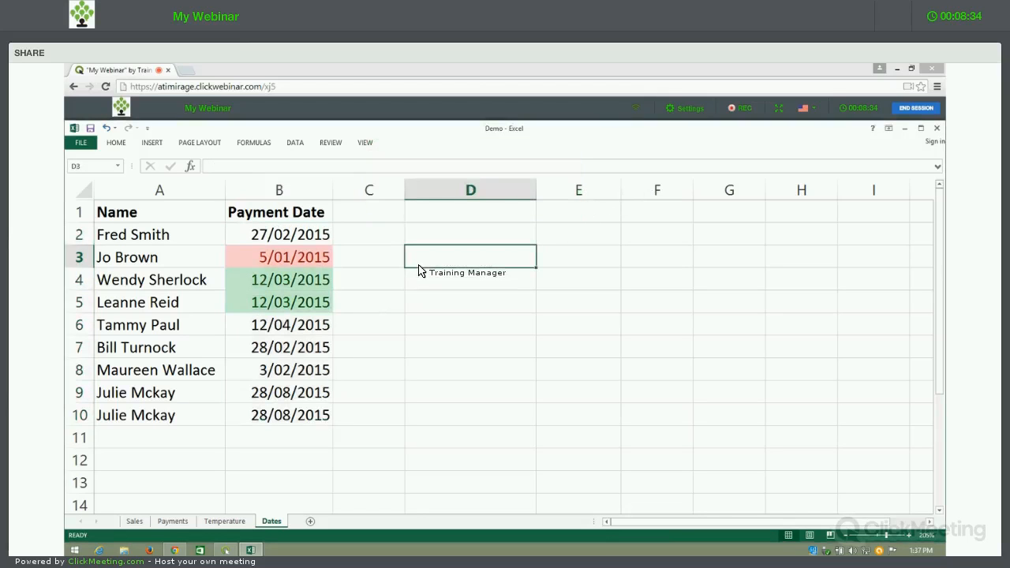